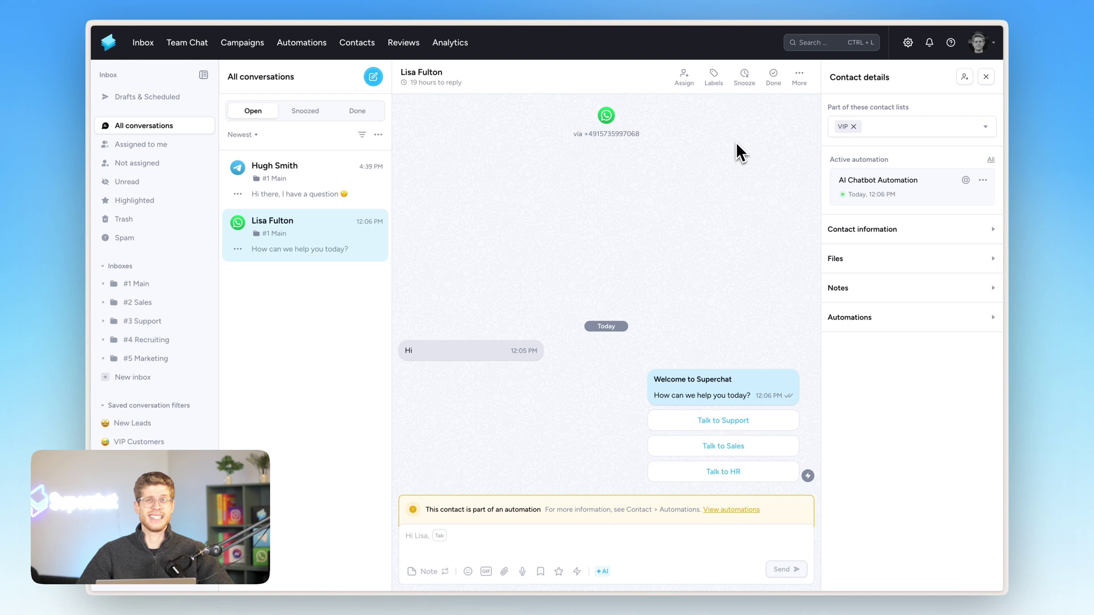
- Open the WhatsApp conversation's More actions menu, then close it again
{"action": "left_click", "coordinate": [799, 79]}
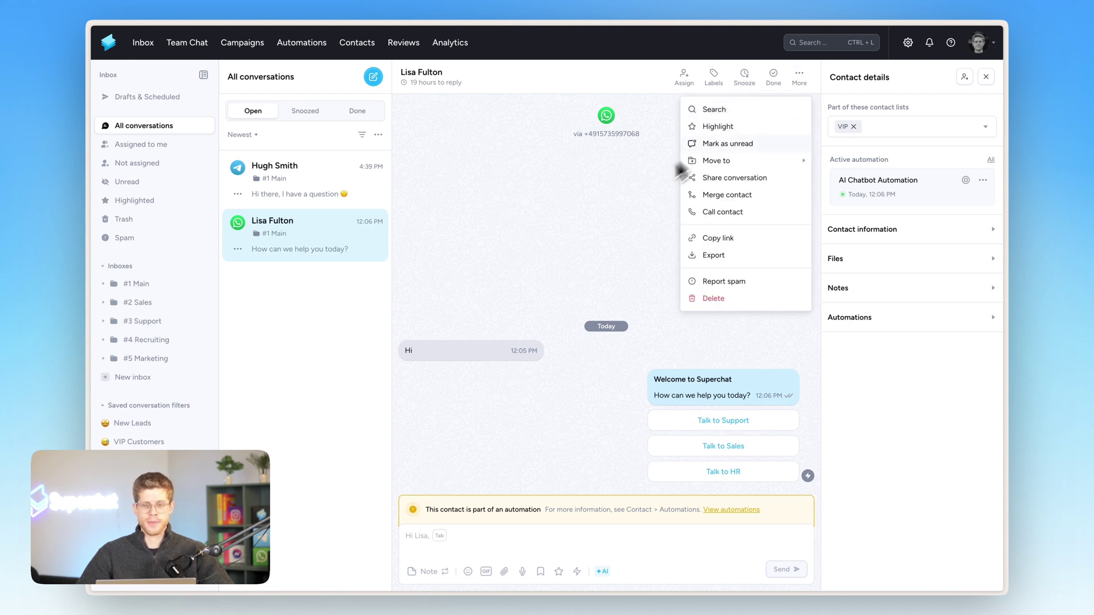
{"action": "left_click", "coordinate": [623, 208]}
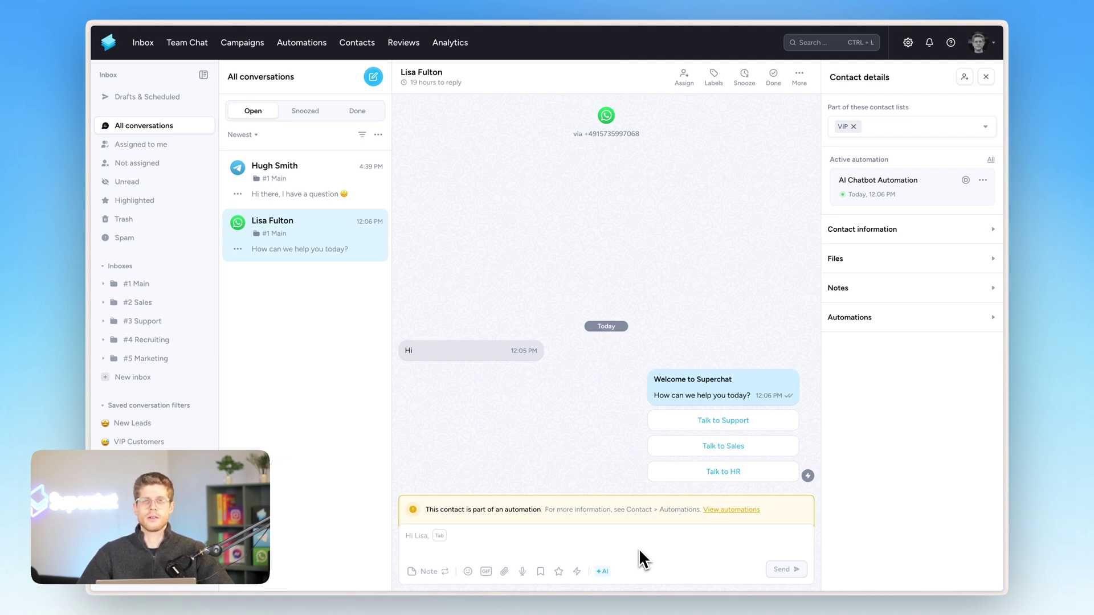
- Dismiss the AI Co-Pilot menu and switch the composer to Note mode
{"action": "left_click", "coordinate": [602, 572]}
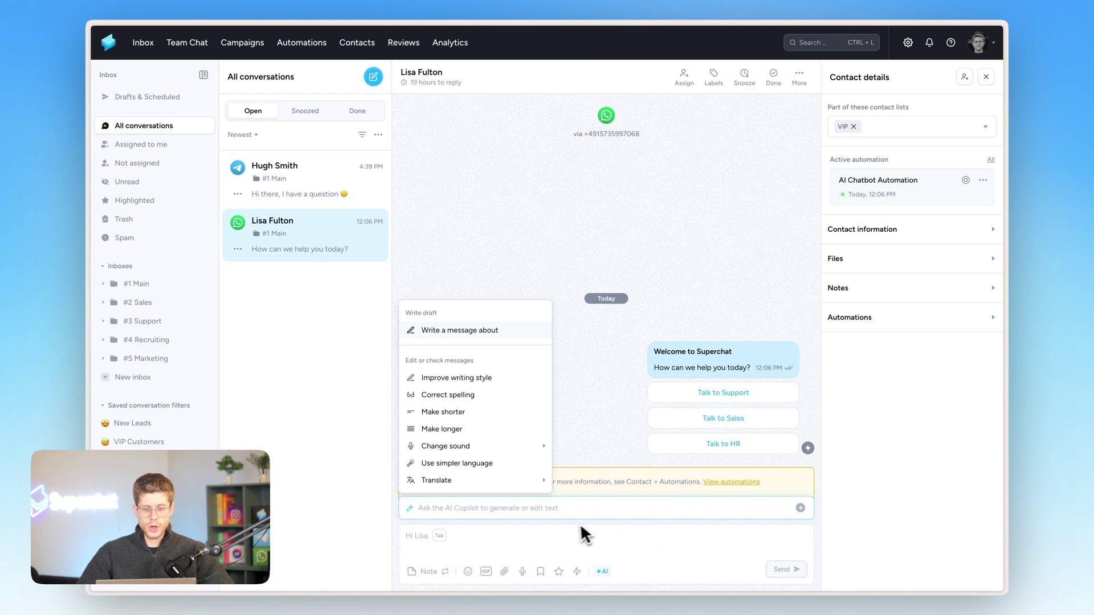
{"action": "left_click", "coordinate": [428, 571]}
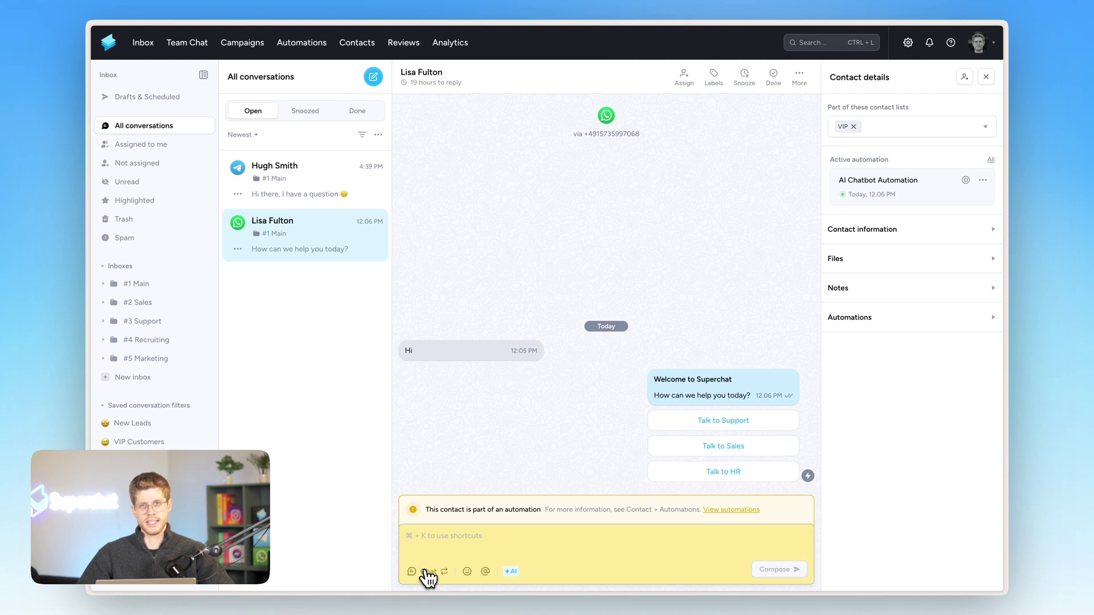
- Switch the composer back to Chat mode for replying to the customer
{"action": "left_click", "coordinate": [427, 573]}
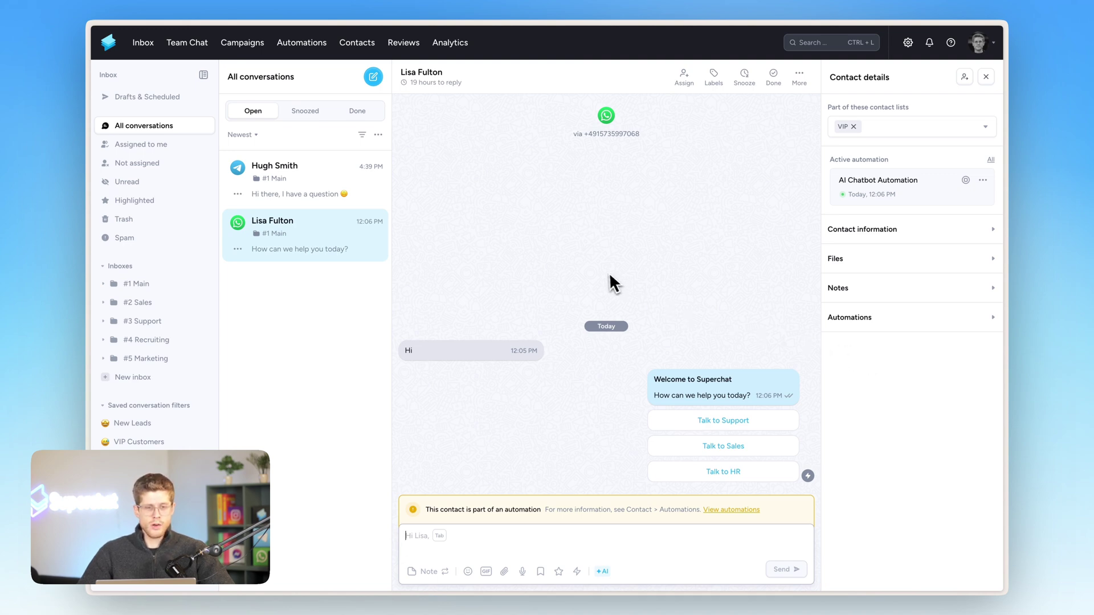
- In Team Chat's #1 Announcements, read the 'Hi Superchat Team' office-move thread, then close it
{"action": "left_click", "coordinate": [192, 50]}
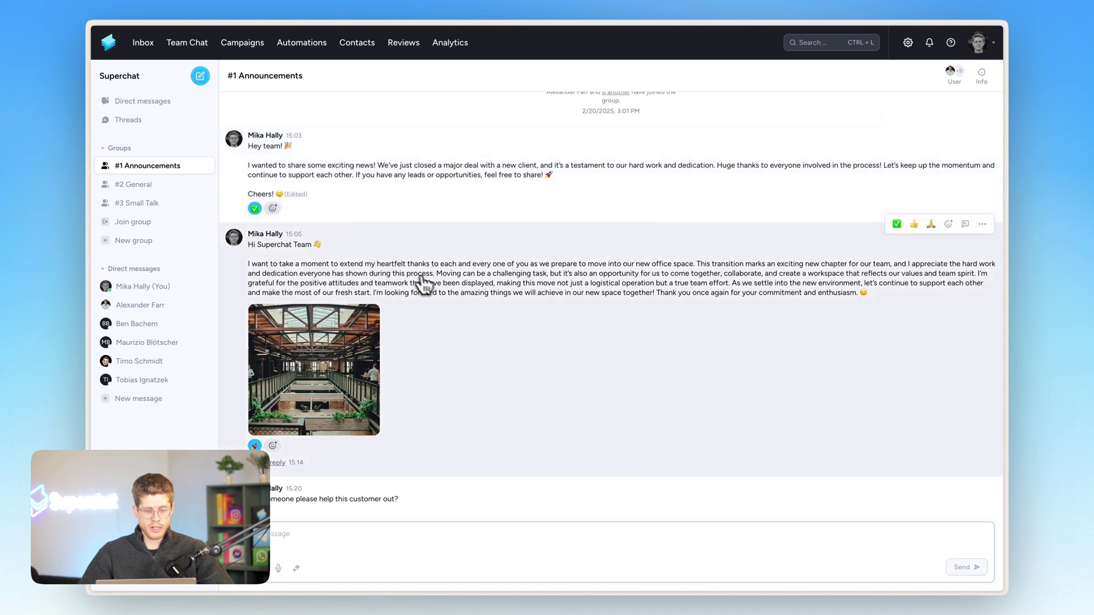
{"action": "left_click", "coordinate": [507, 293]}
{"action": "scroll", "coordinate": [922, 291], "scroll_direction": "down", "scroll_amount": 2}
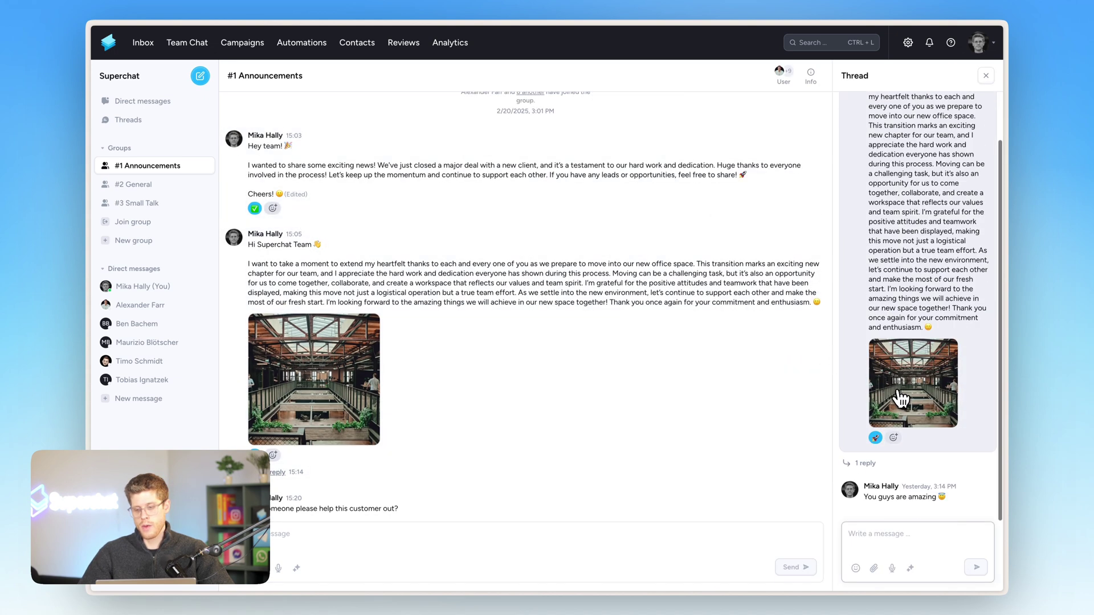
{"action": "scroll", "coordinate": [927, 296], "scroll_direction": "up", "scroll_amount": 2}
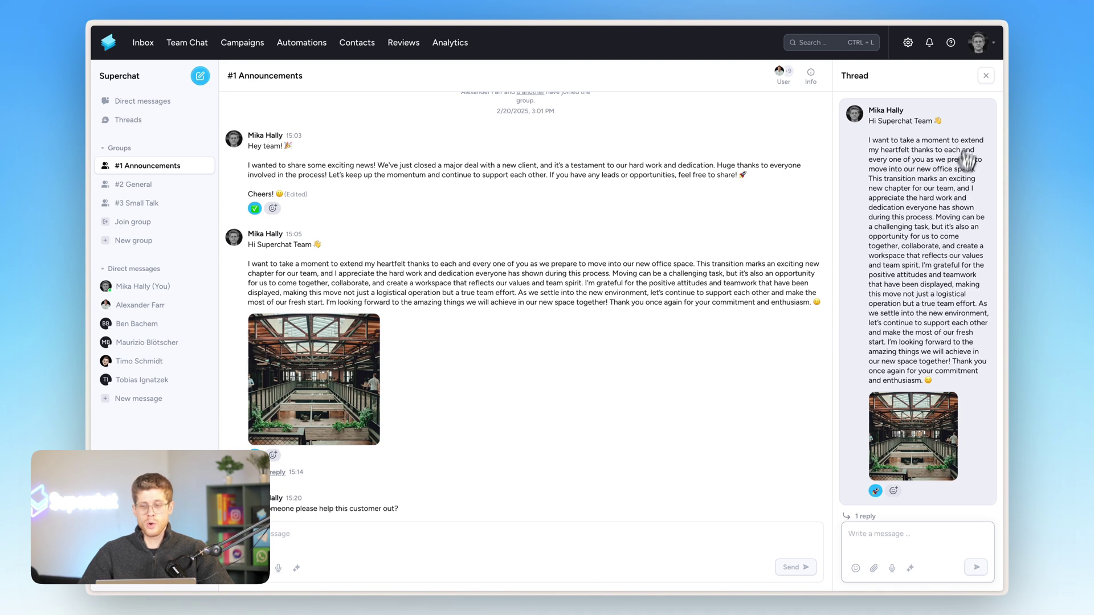
{"action": "left_click", "coordinate": [988, 79]}
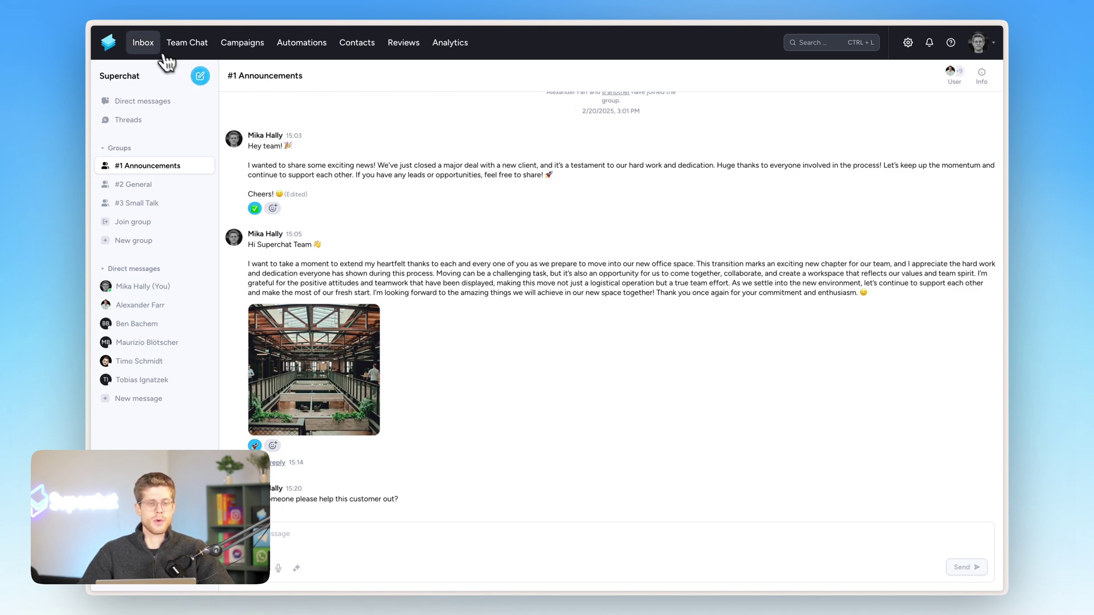
- Back in the Inbox, browse the Share conversation recipients and cancel without sharing
{"action": "left_click", "coordinate": [143, 45]}
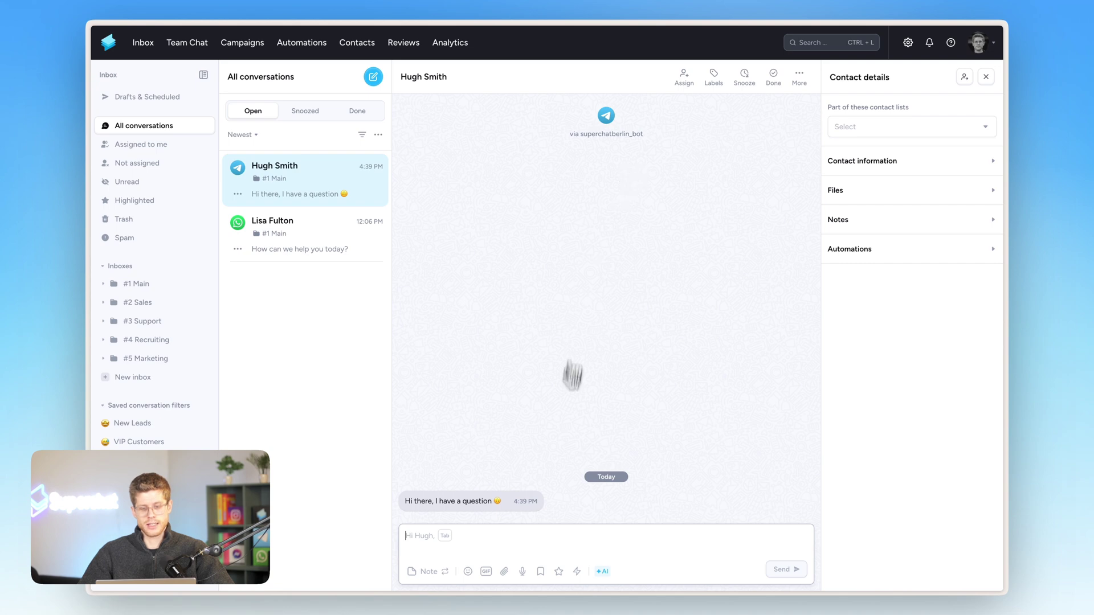
{"action": "left_click", "coordinate": [802, 80]}
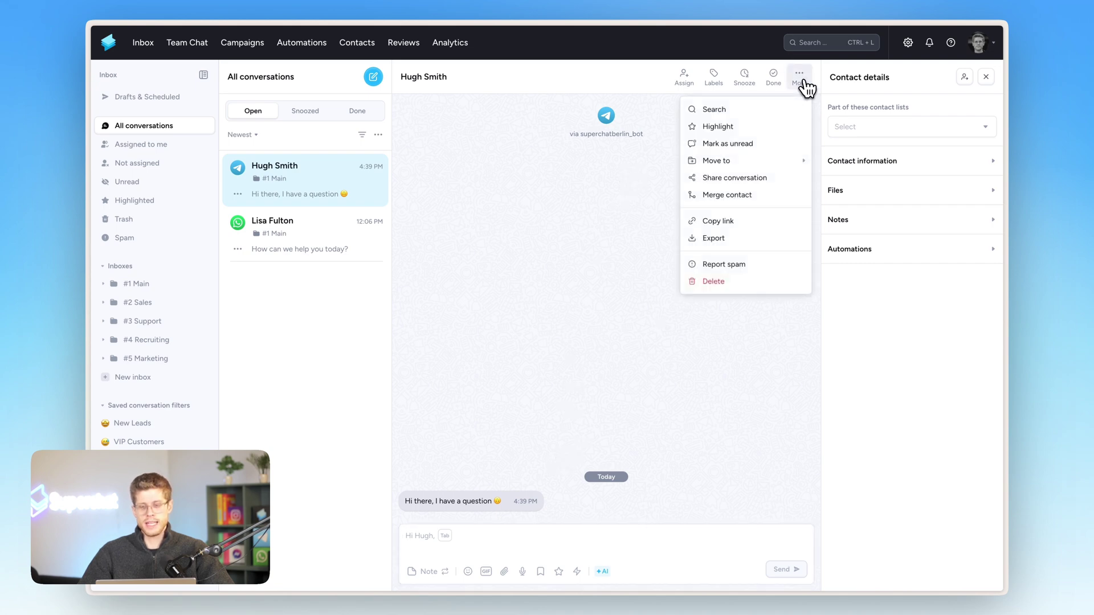
{"action": "left_click", "coordinate": [750, 178]}
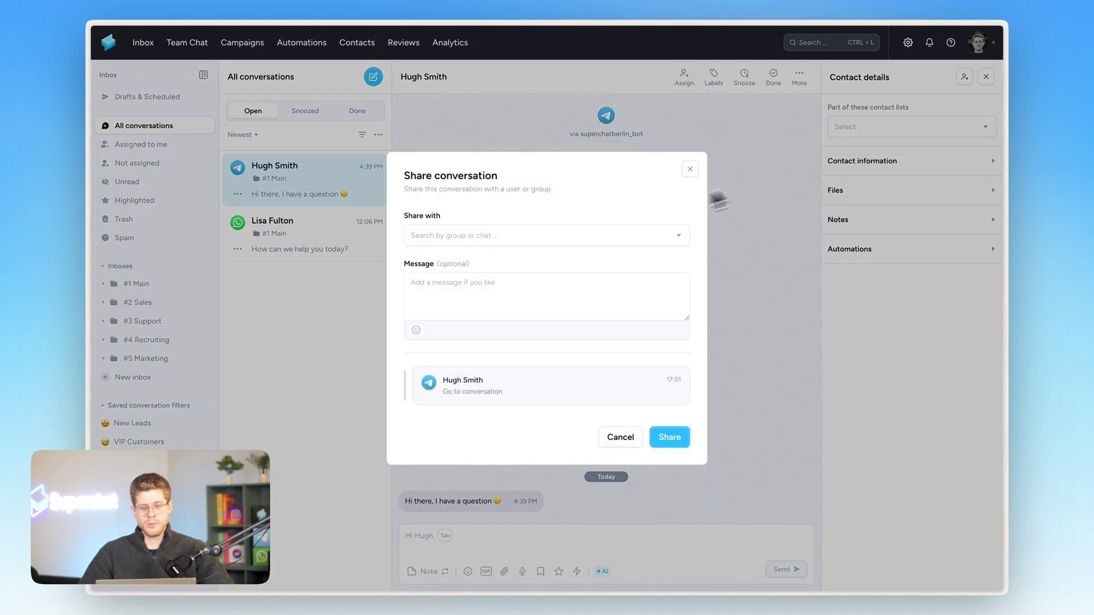
{"action": "left_click", "coordinate": [554, 235]}
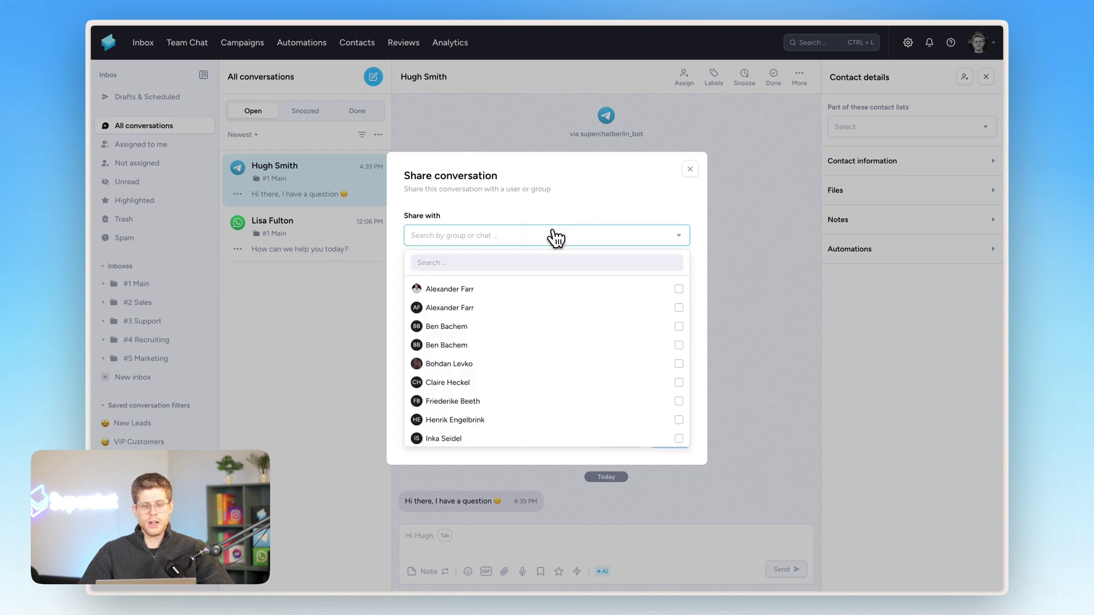
{"action": "left_click", "coordinate": [543, 208]}
{"action": "left_click", "coordinate": [511, 237]}
{"action": "scroll", "coordinate": [526, 322], "scroll_direction": "down", "scroll_amount": 10}
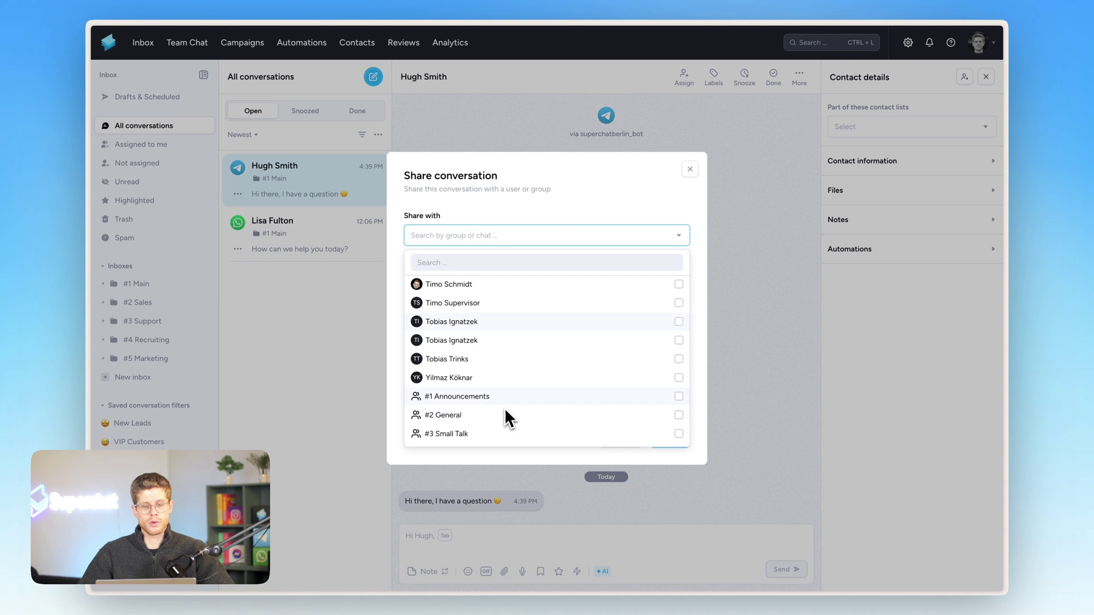
{"action": "left_click", "coordinate": [589, 173]}
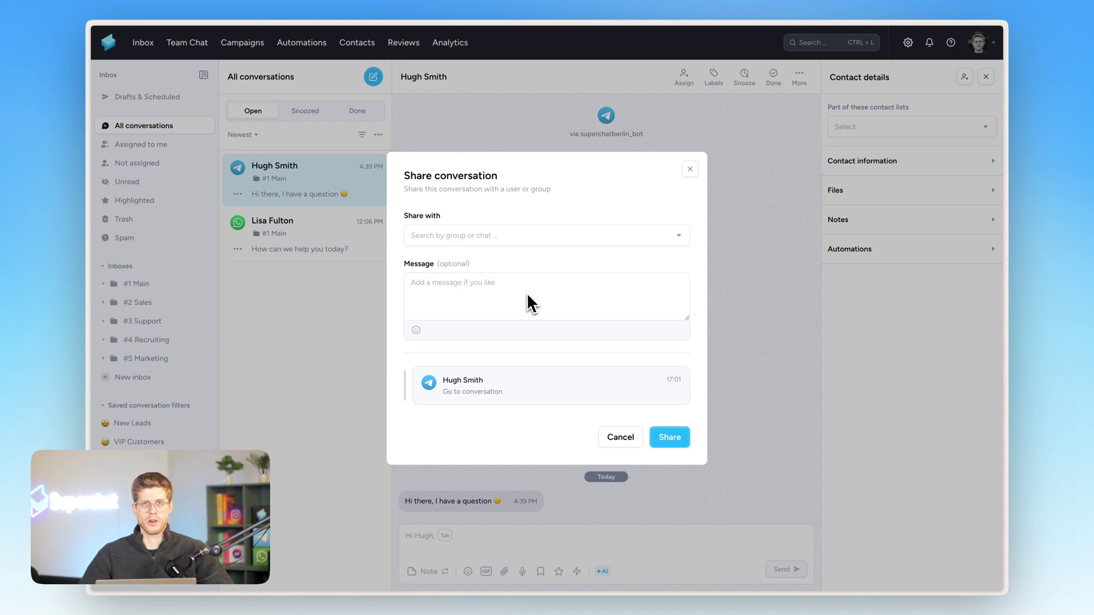
{"action": "left_click", "coordinate": [689, 169]}
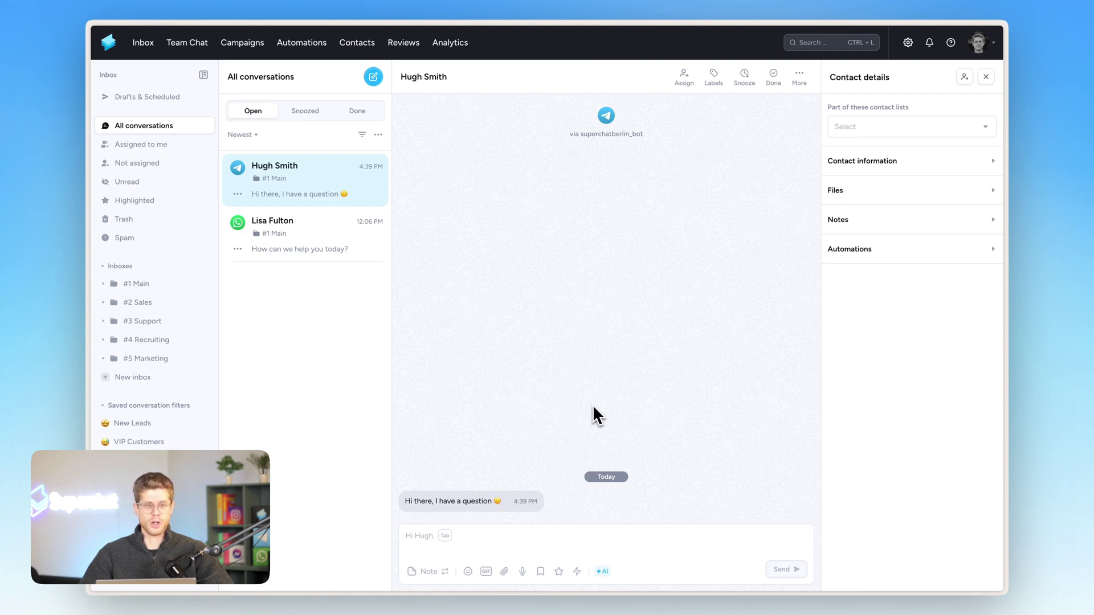
- Review New Campaign's funnel in Campaigns: 100% delivered, read and replied
{"action": "left_click", "coordinate": [261, 53]}
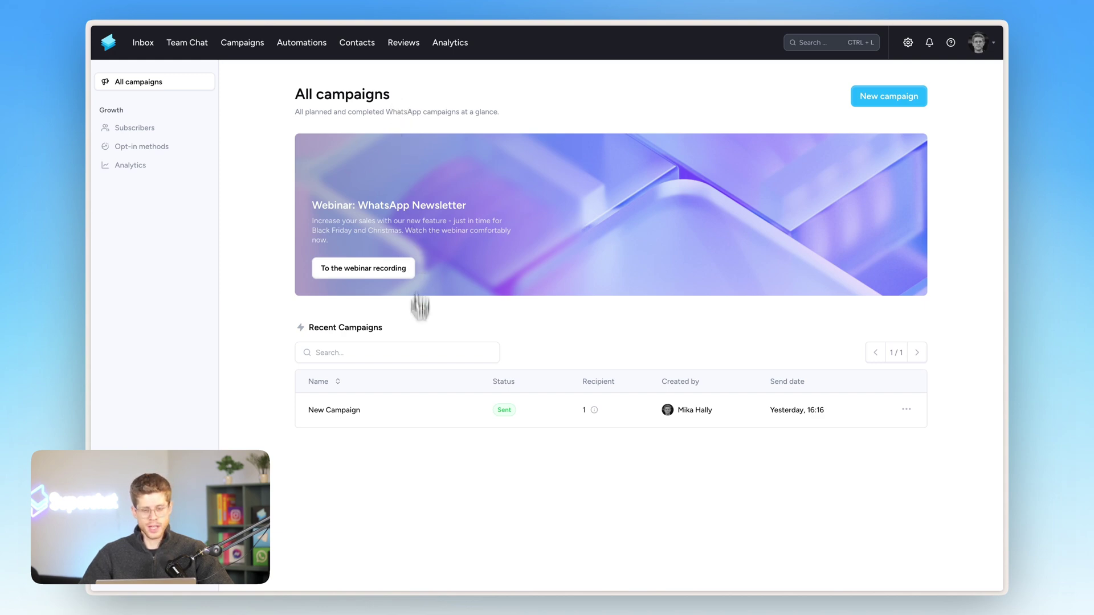
{"action": "left_click", "coordinate": [413, 409]}
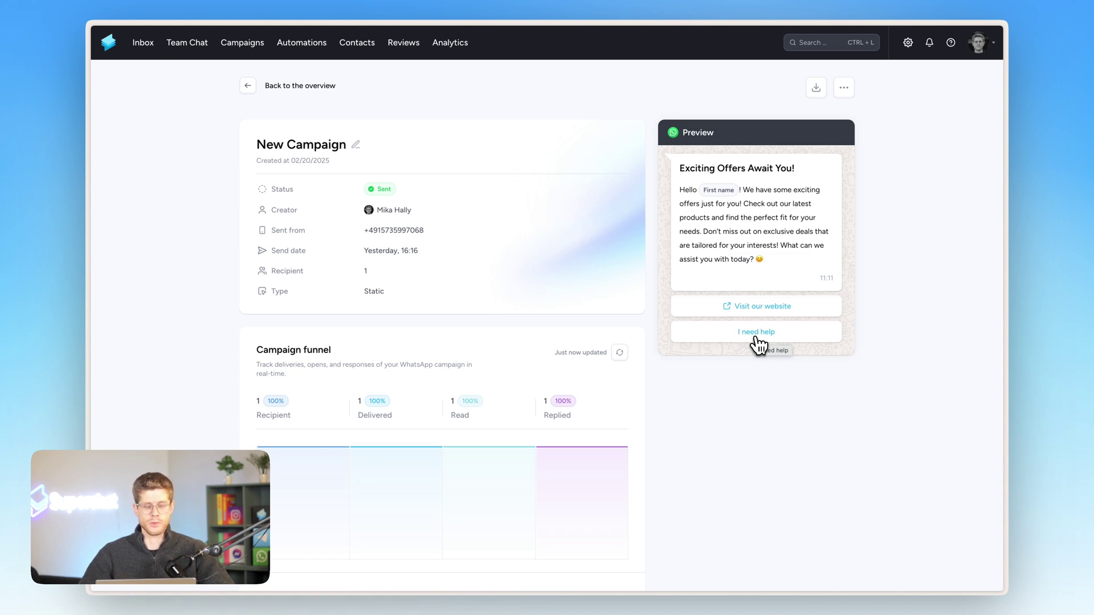
{"action": "scroll", "coordinate": [598, 336], "scroll_direction": "down", "scroll_amount": 2}
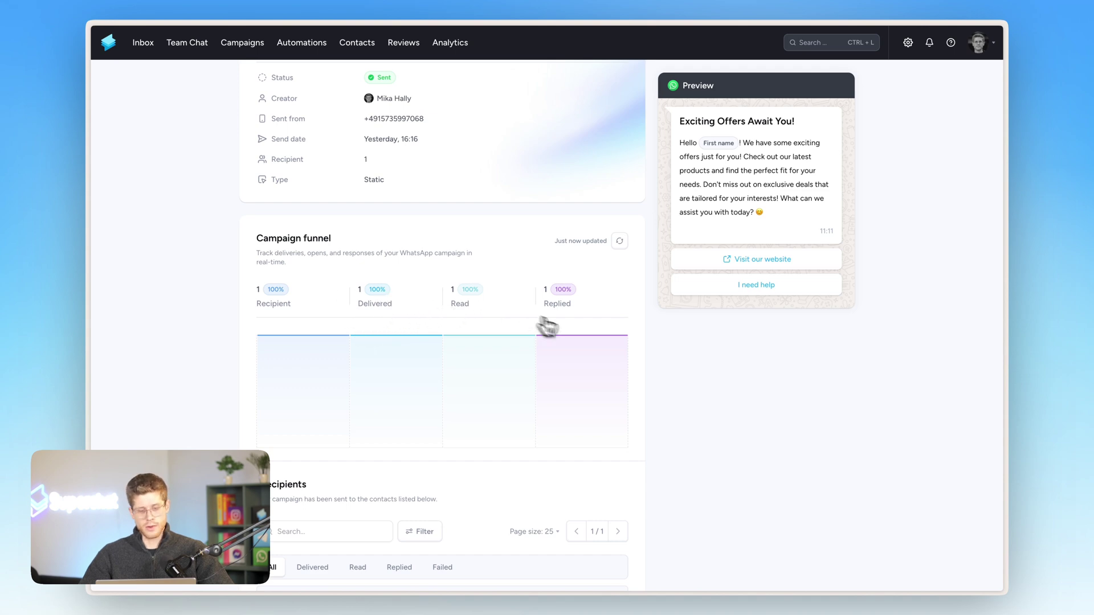
{"action": "scroll", "coordinate": [584, 337], "scroll_direction": "down", "scroll_amount": 1}
{"action": "scroll", "coordinate": [585, 339], "scroll_direction": "down", "scroll_amount": 3}
{"action": "scroll", "coordinate": [585, 340], "scroll_direction": "up", "scroll_amount": 5}
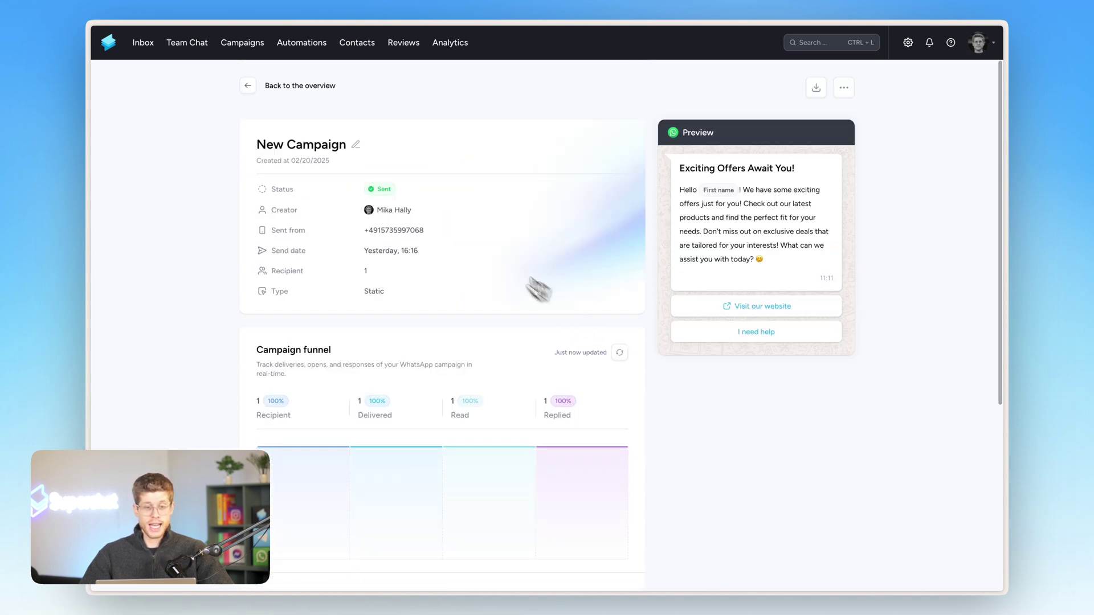
- Leave the campaigns list, check the chatbot's WhatsApp chat in the Inbox, then open Automations
{"action": "left_click", "coordinate": [319, 86]}
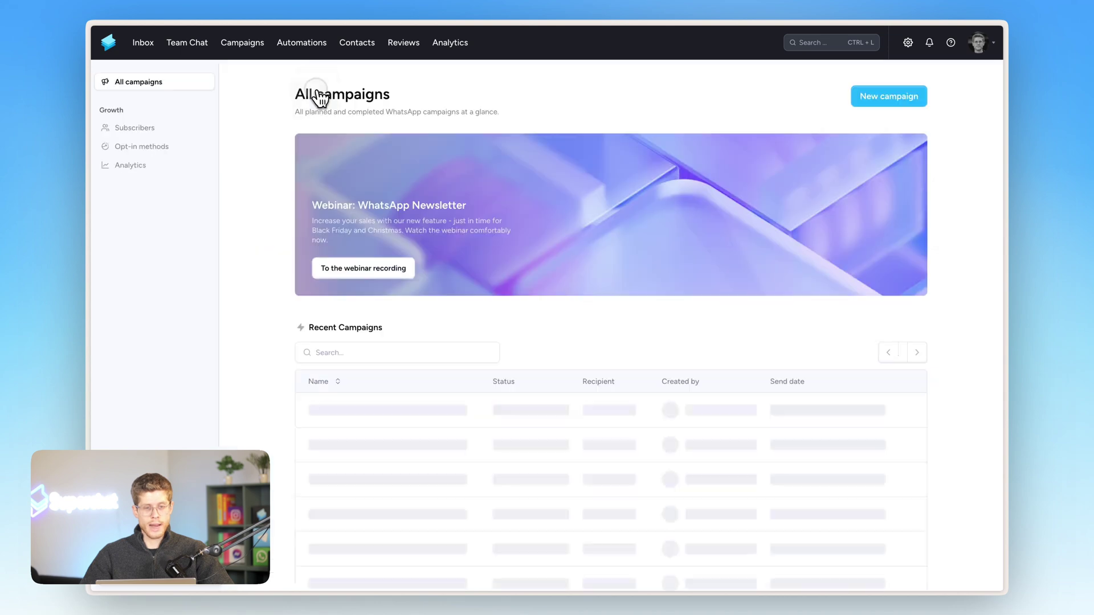
{"action": "left_click", "coordinate": [320, 48]}
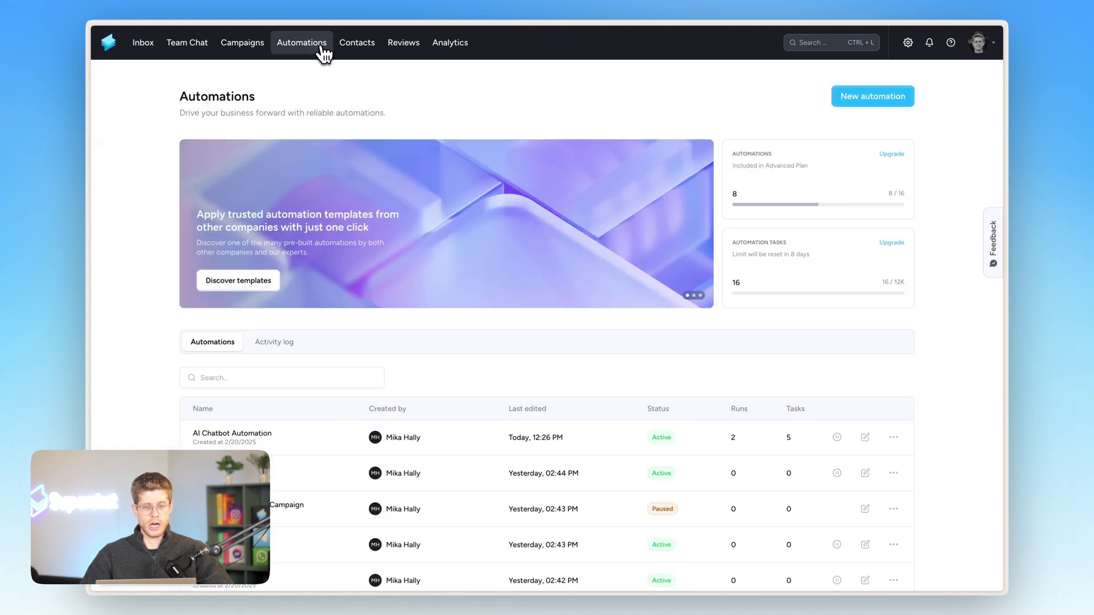
{"action": "left_click", "coordinate": [142, 47]}
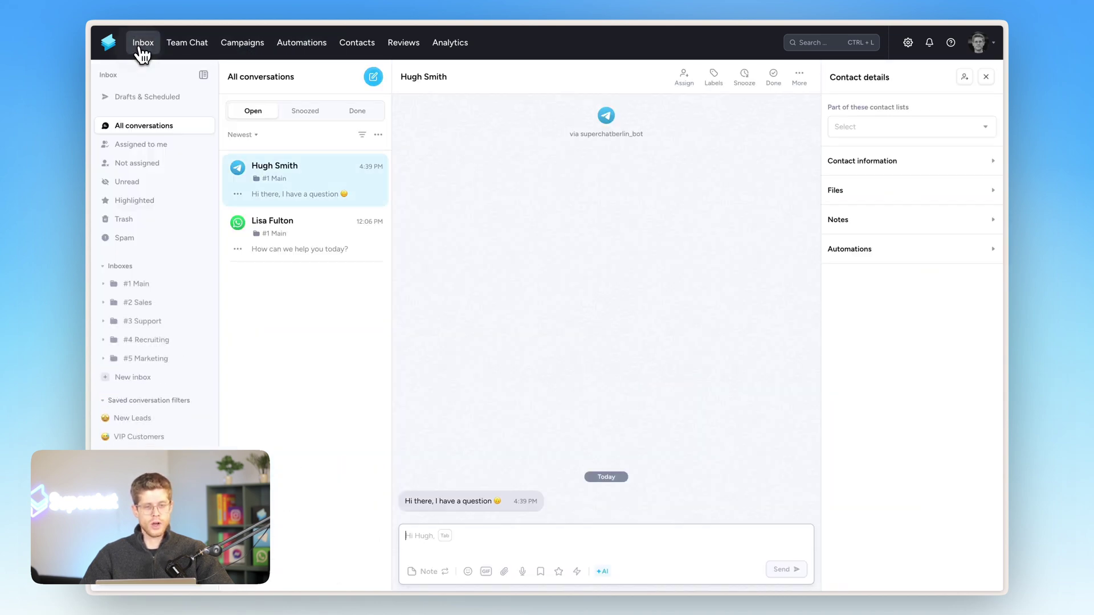
{"action": "left_click", "coordinate": [284, 239]}
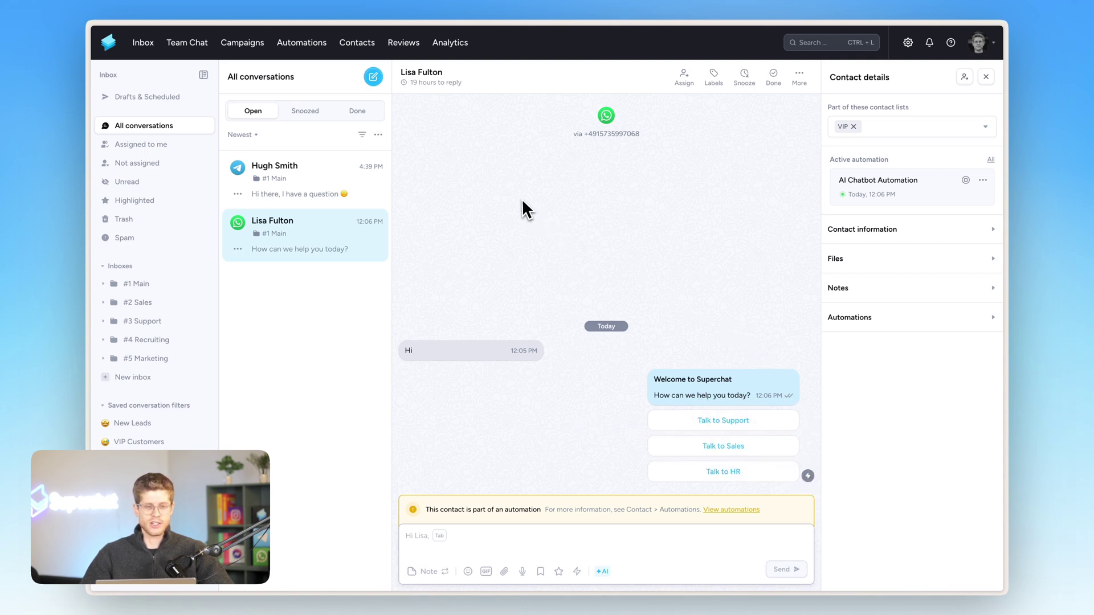
{"action": "left_click", "coordinate": [314, 49]}
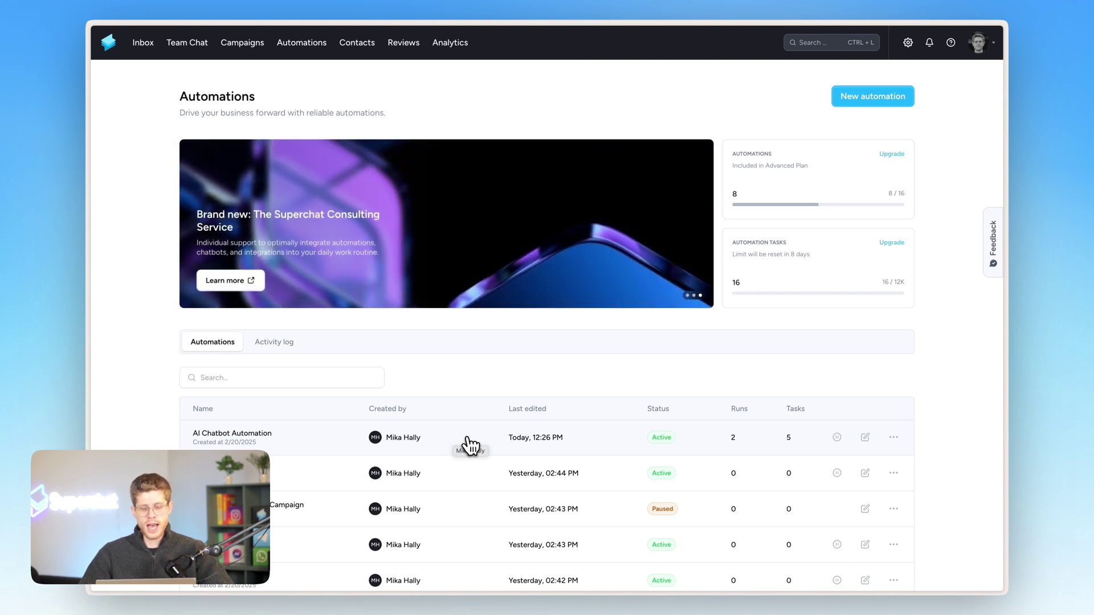
- Open the AI Chatbot Automation flow and bring the Superchat Bot AI chatbot node into view
{"action": "left_click", "coordinate": [471, 445]}
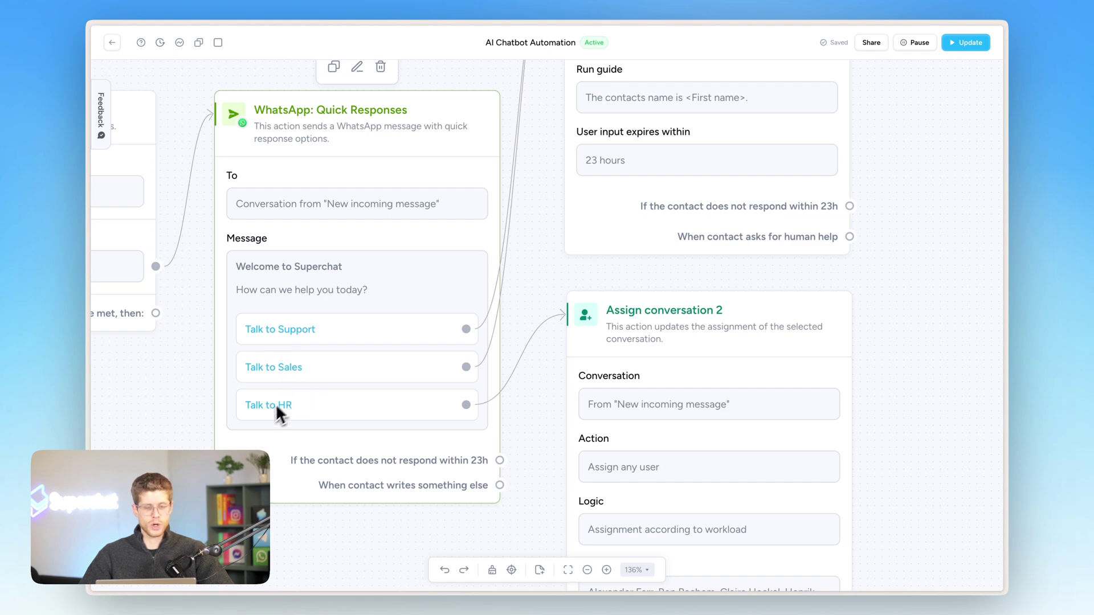
{"action": "scroll", "coordinate": [383, 370], "scroll_direction": "right", "scroll_amount": 2}
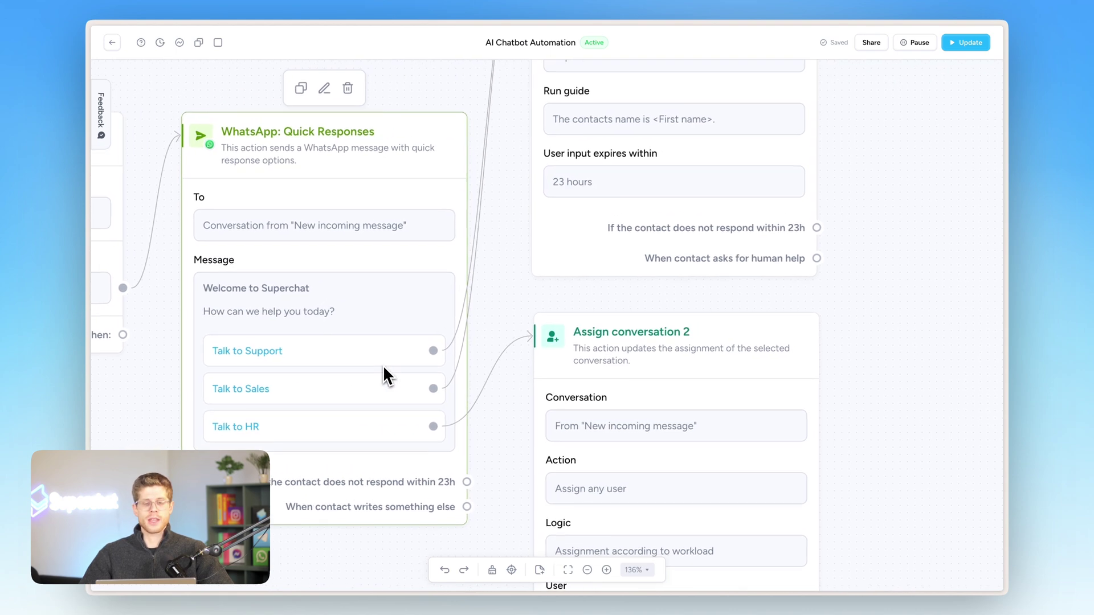
{"action": "scroll", "coordinate": [384, 367], "scroll_direction": "up", "scroll_amount": 2}
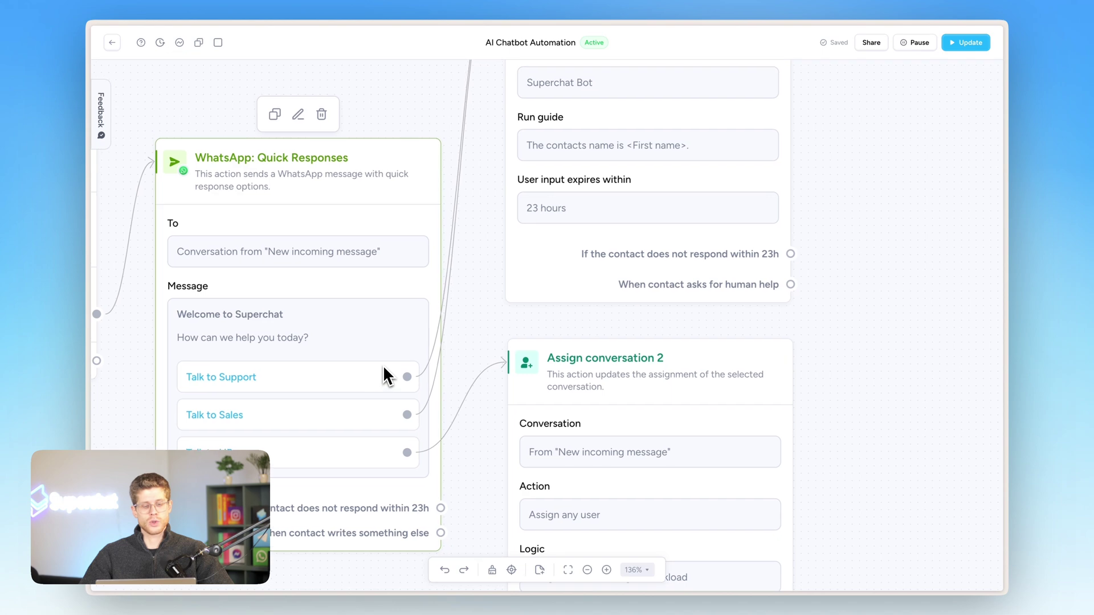
{"action": "scroll", "coordinate": [383, 370], "scroll_direction": "up", "scroll_amount": 6}
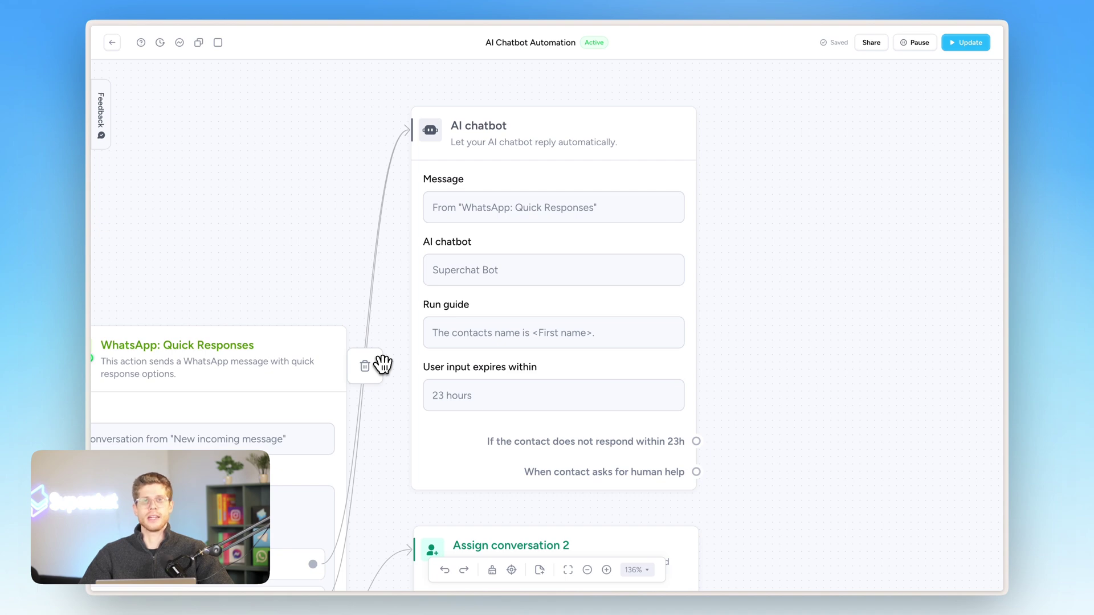
- Review the AI chatbot node's settings, then drag a new step from its human-help outcome
{"action": "scroll", "coordinate": [383, 364], "scroll_direction": "down", "scroll_amount": 5}
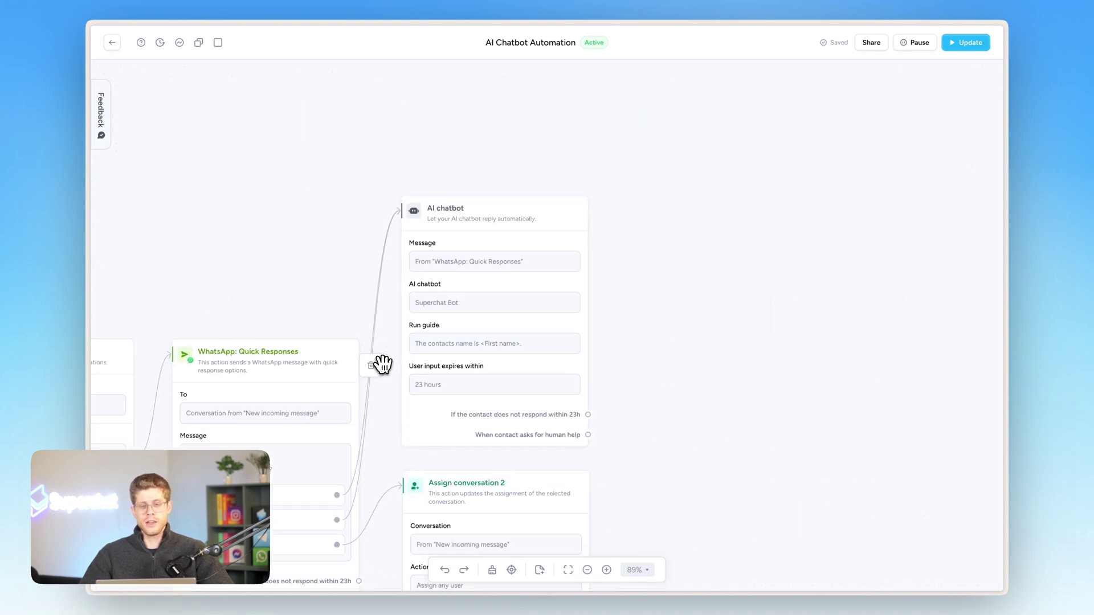
{"action": "left_click", "coordinate": [420, 326]}
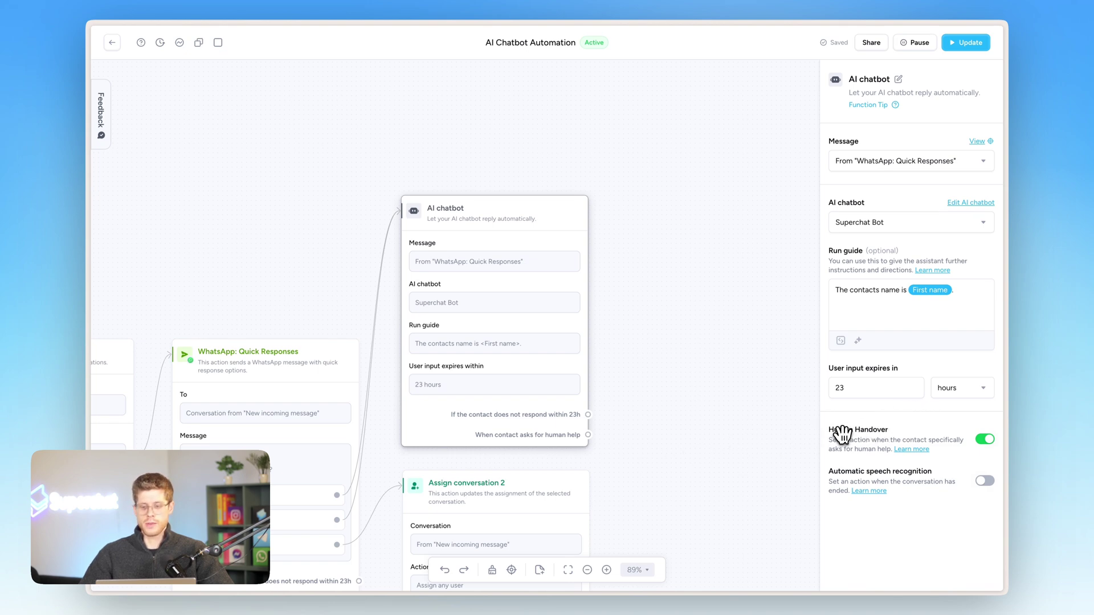
{"action": "left_click", "coordinate": [670, 459]}
{"action": "scroll", "coordinate": [550, 454], "scroll_direction": "up", "scroll_amount": 5}
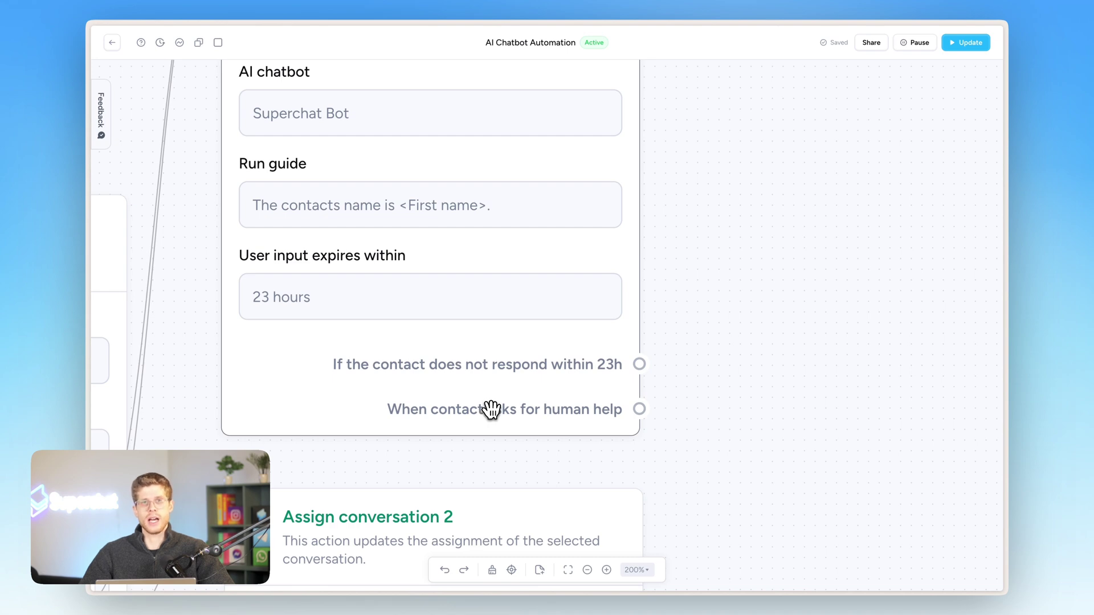
{"action": "left_click_drag", "start_coordinate": [639, 409], "coordinate": [735, 268]}
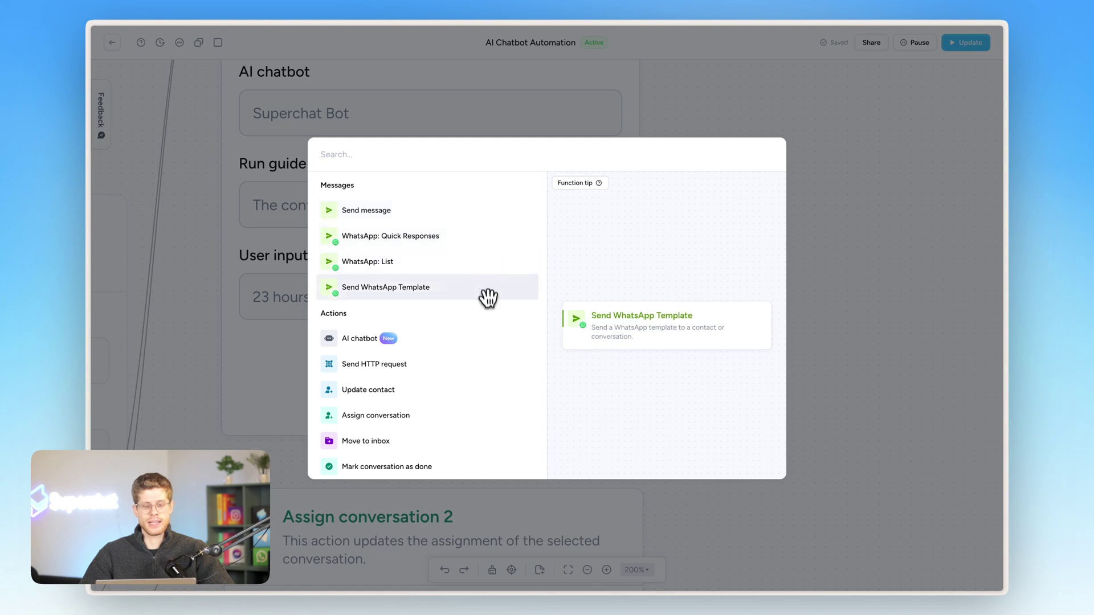
- Add a Send message step to the human-help branch, placed beside the AI chatbot
{"action": "scroll", "coordinate": [488, 302], "scroll_direction": "down", "scroll_amount": 4}
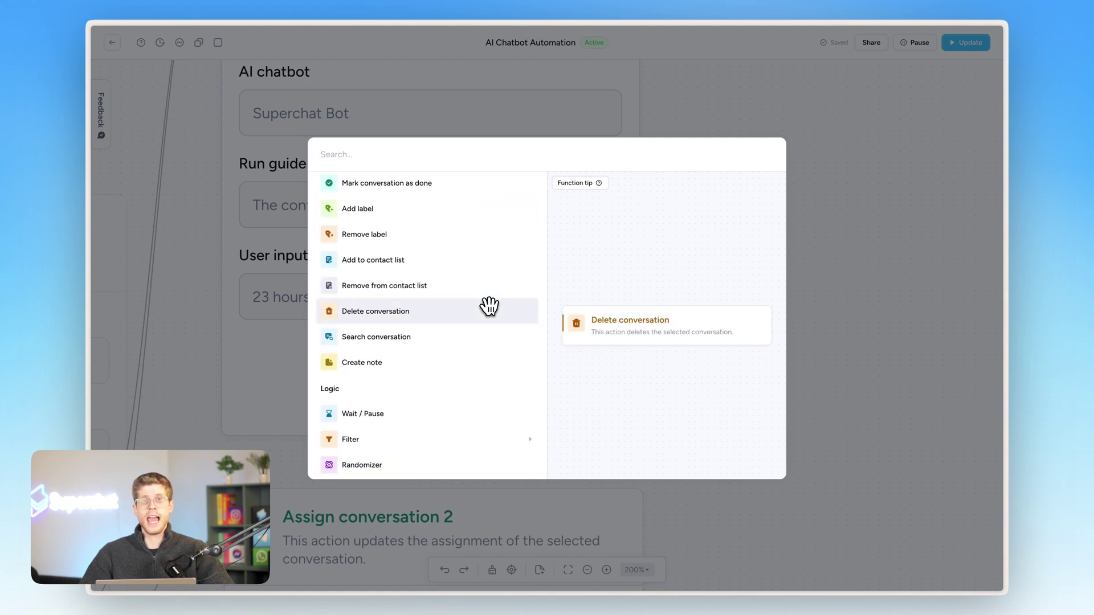
{"action": "scroll", "coordinate": [488, 306], "scroll_direction": "up", "scroll_amount": 4}
{"action": "scroll", "coordinate": [488, 306], "scroll_direction": "up", "scroll_amount": 1}
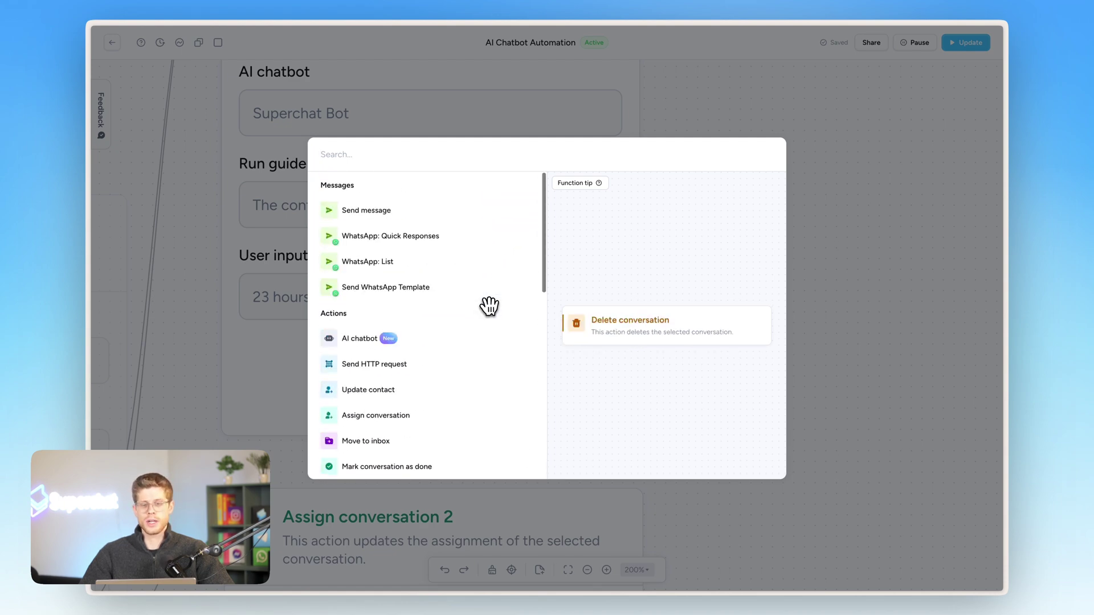
{"action": "left_click", "coordinate": [482, 224]}
{"action": "scroll", "coordinate": [533, 235], "scroll_direction": "down", "scroll_amount": 5}
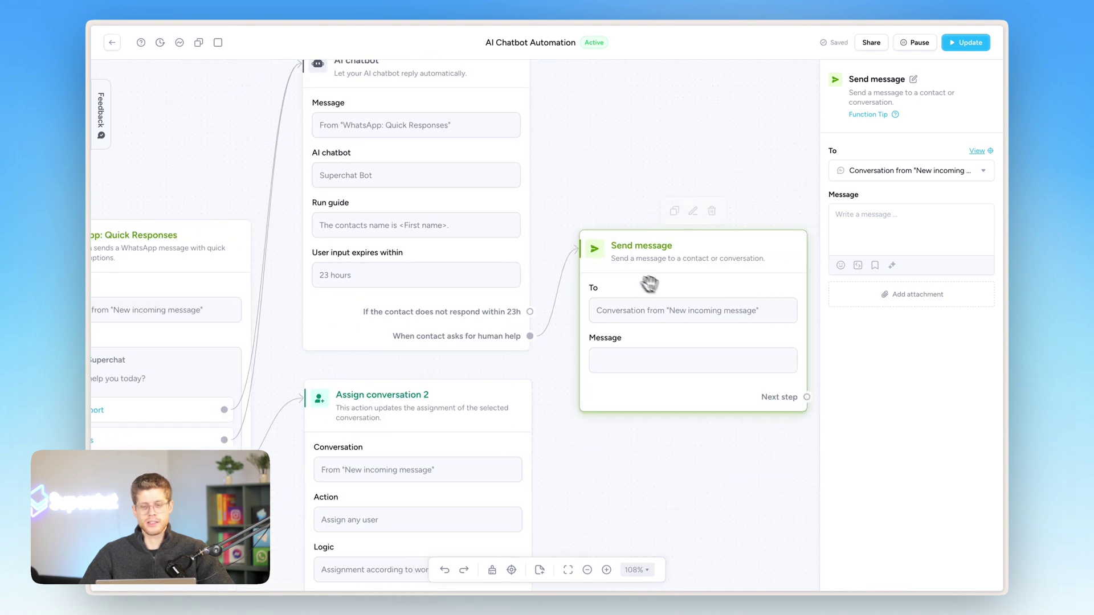
{"action": "left_click_drag", "start_coordinate": [669, 294], "coordinate": [651, 212]}
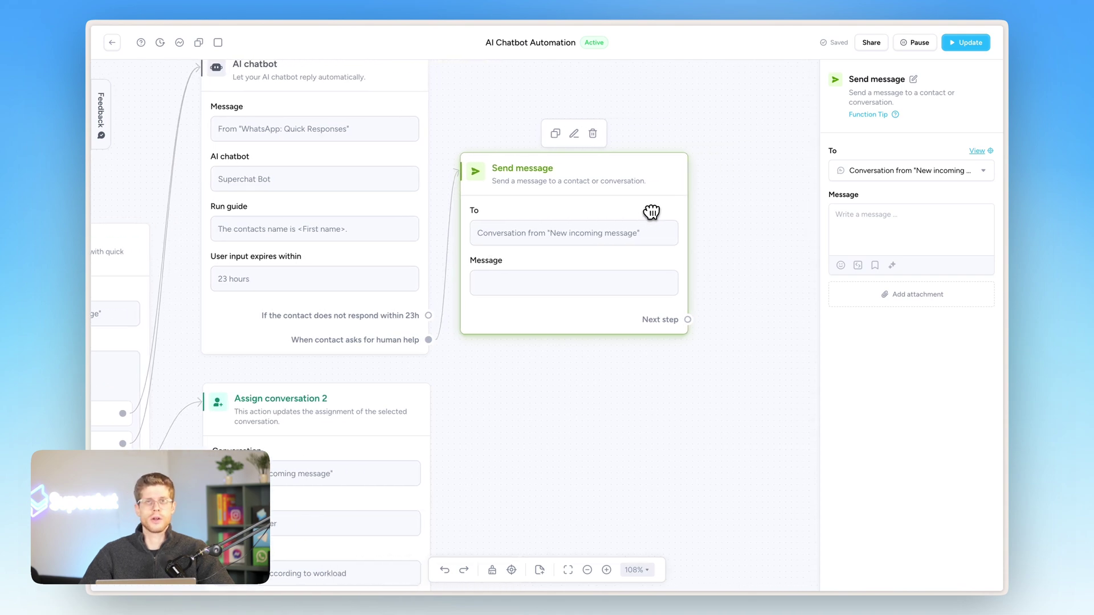
- Add an Assign conversation step after Send message, found by searching 'ass'
{"action": "left_click_drag", "start_coordinate": [616, 323], "coordinate": [685, 222]}
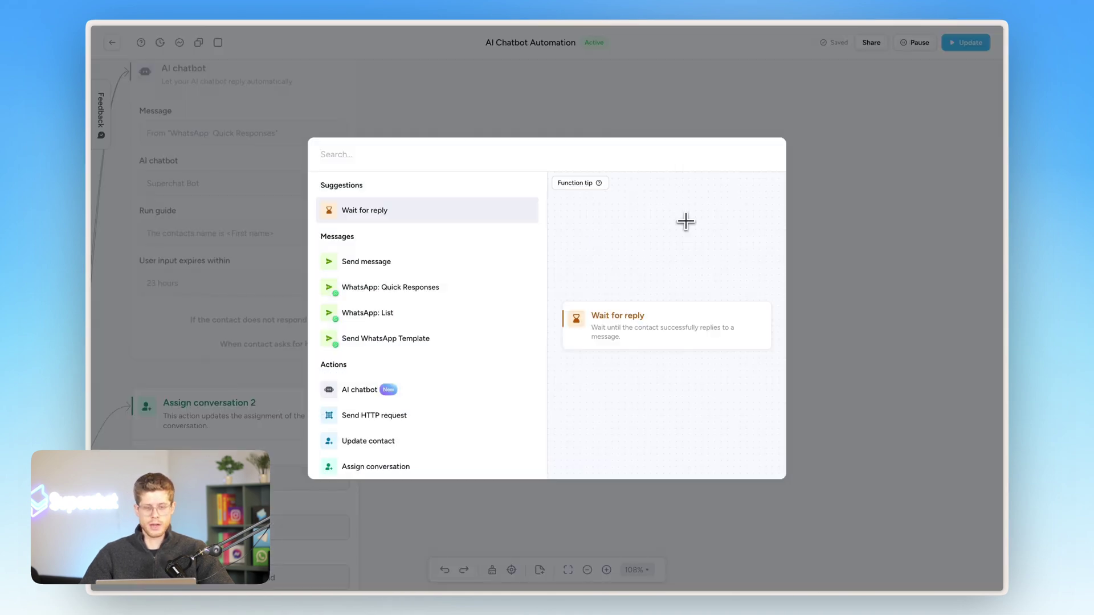
{"action": "type", "text": "ass"}
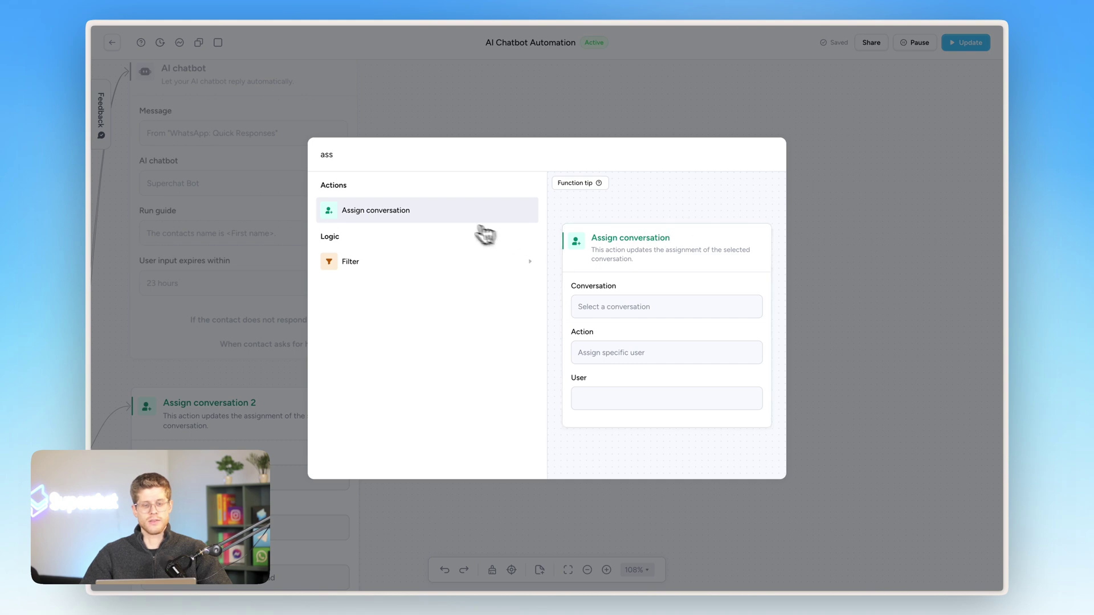
{"action": "left_click", "coordinate": [456, 213]}
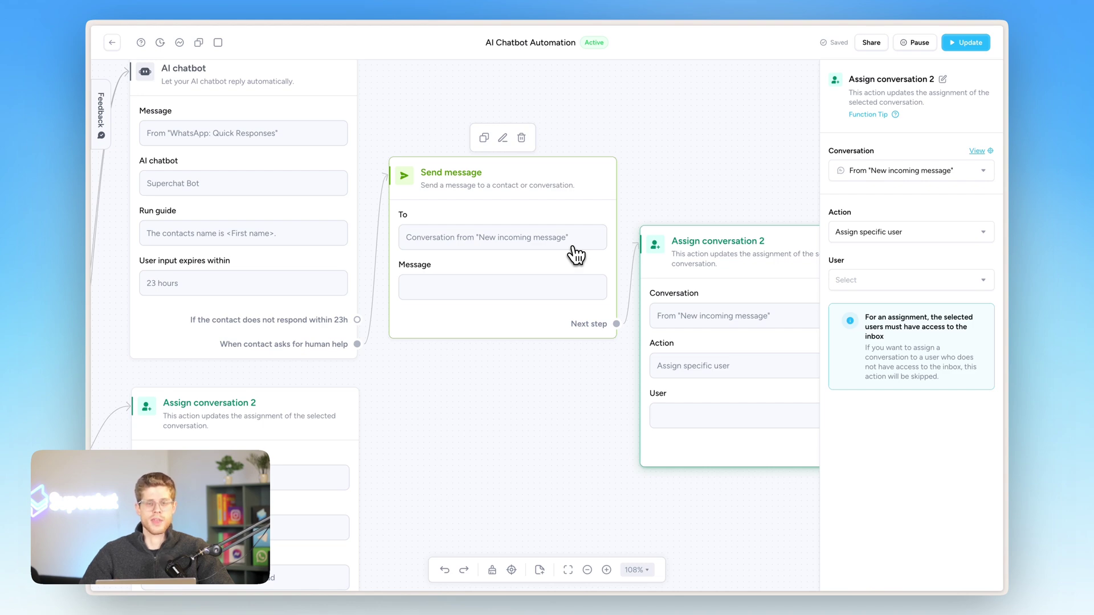
{"action": "scroll", "coordinate": [629, 314], "scroll_direction": "down", "scroll_amount": 3}
{"action": "scroll", "coordinate": [629, 313], "scroll_direction": "left", "scroll_amount": 2}
{"action": "scroll", "coordinate": [629, 315], "scroll_direction": "down", "scroll_amount": 2}
{"action": "scroll", "coordinate": [629, 315], "scroll_direction": "left", "scroll_amount": 3}
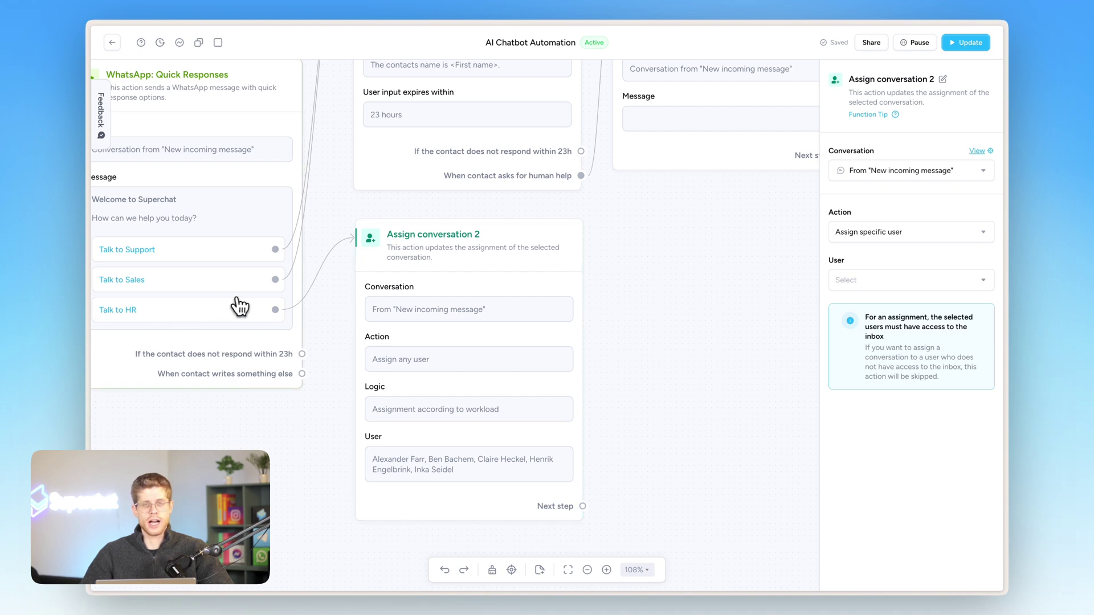
{"action": "mouse_move", "coordinate": [354, 288]}
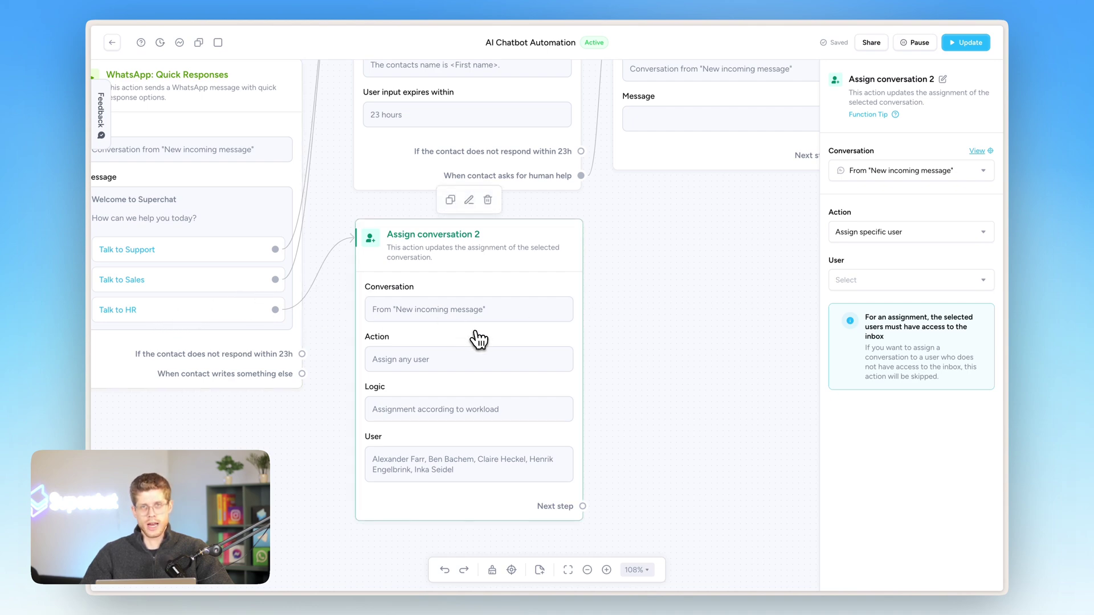
{"action": "scroll", "coordinate": [477, 340], "scroll_direction": "down", "scroll_amount": 1}
{"action": "scroll", "coordinate": [478, 340], "scroll_direction": "right", "scroll_amount": 1}
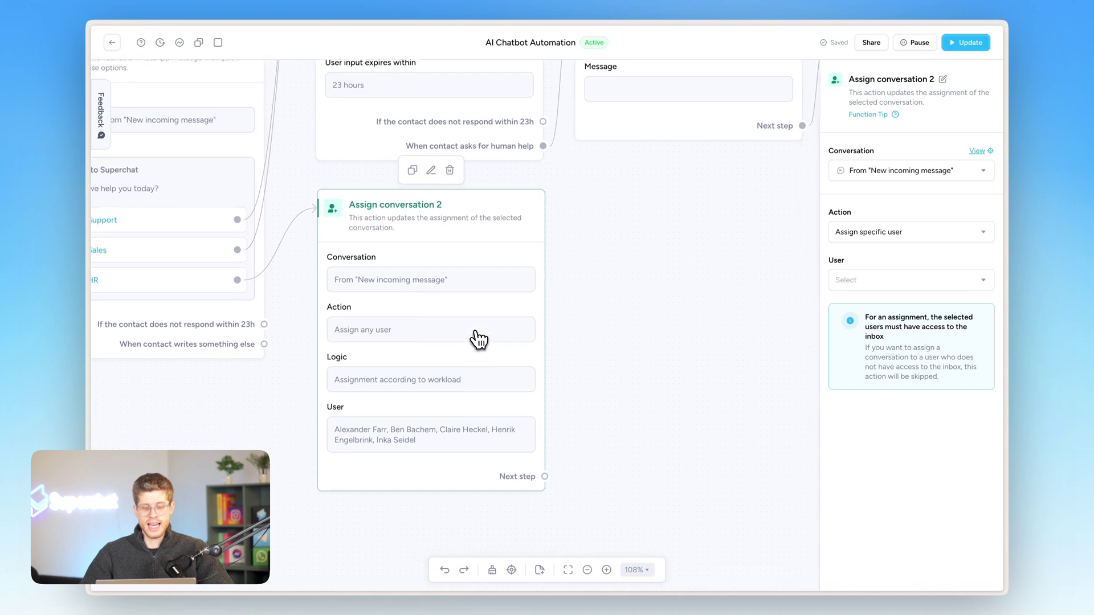
{"action": "left_click", "coordinate": [535, 468]}
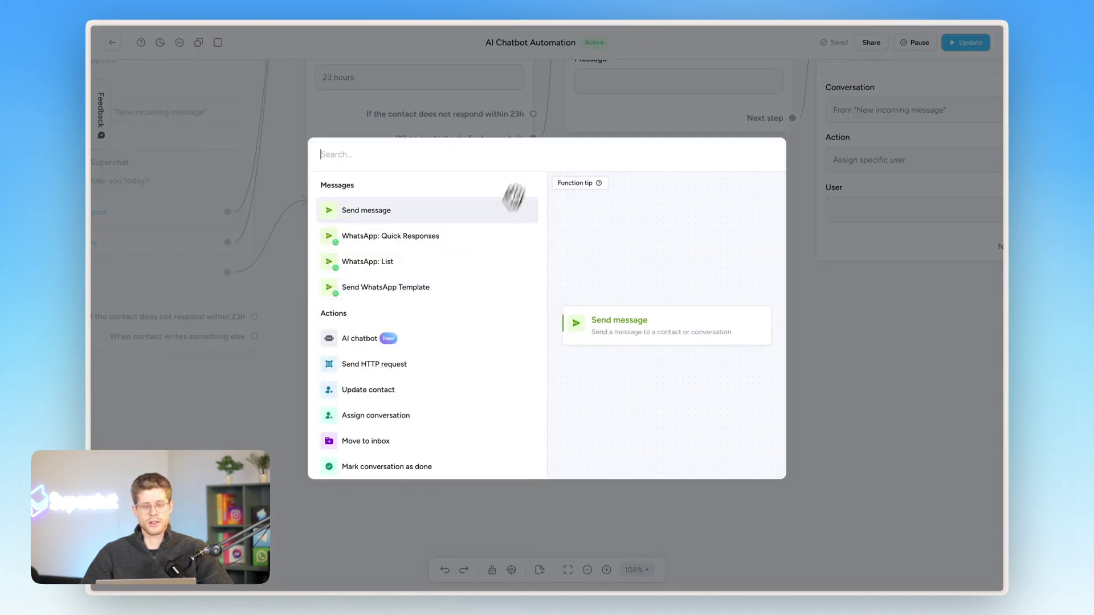
{"action": "left_click", "coordinate": [573, 90]}
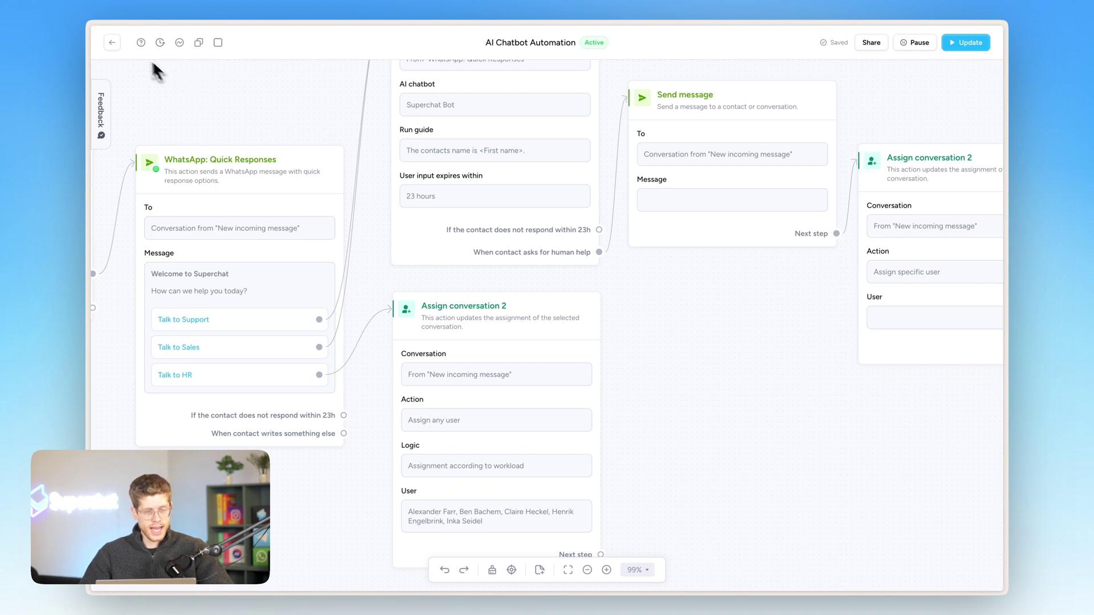
- Save and exit the automation editor, then open the #1 Main inbox settings listing its channels
{"action": "left_click", "coordinate": [114, 46]}
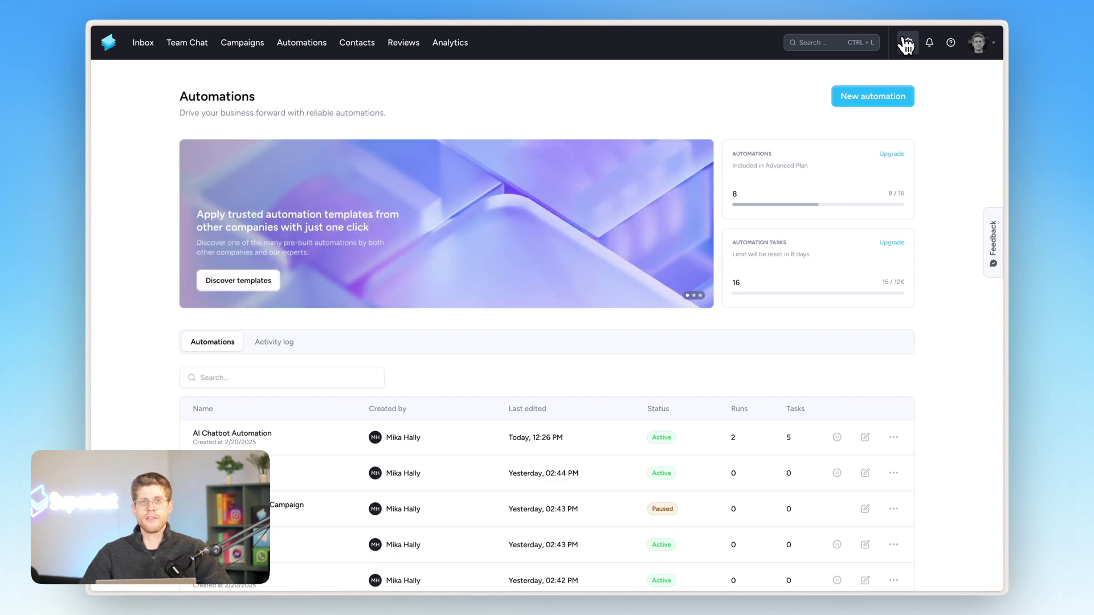
{"action": "left_click", "coordinate": [906, 44]}
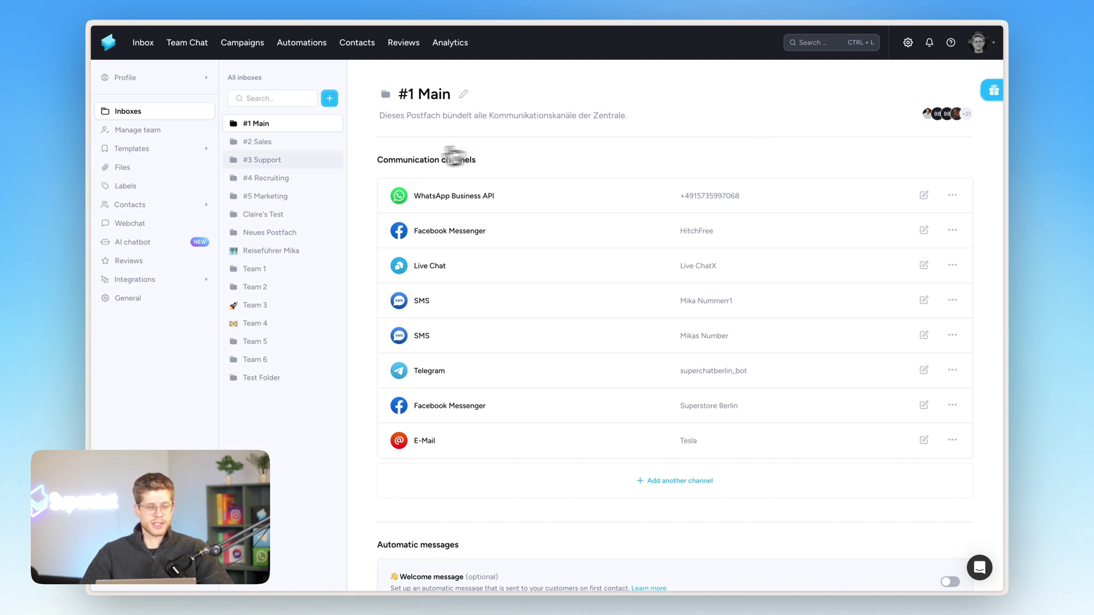
{"action": "left_click", "coordinate": [181, 226]}
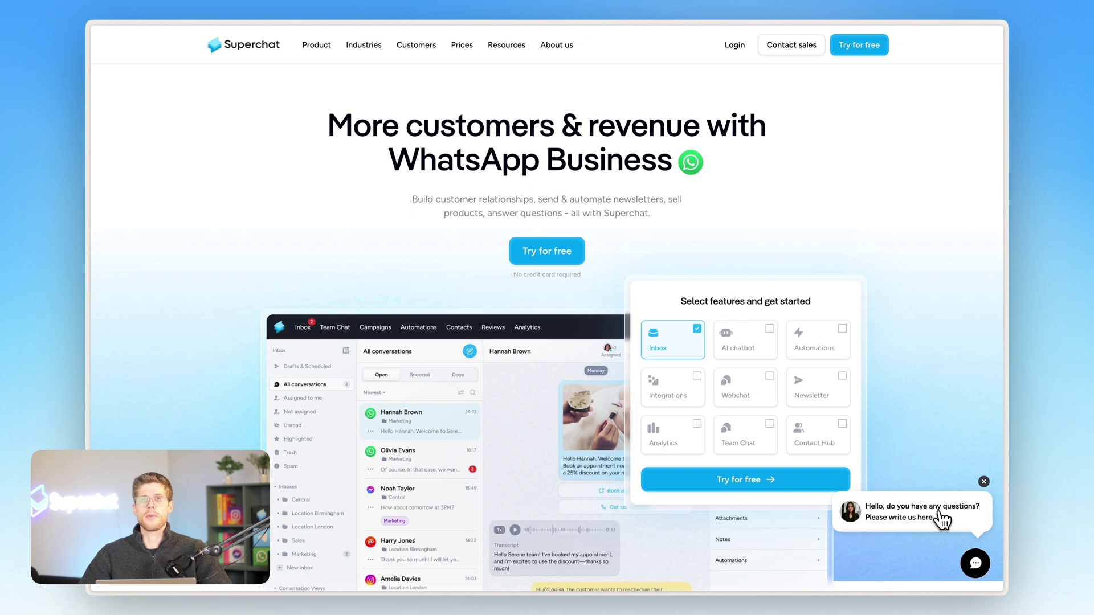
{"action": "left_click", "coordinate": [904, 517]}
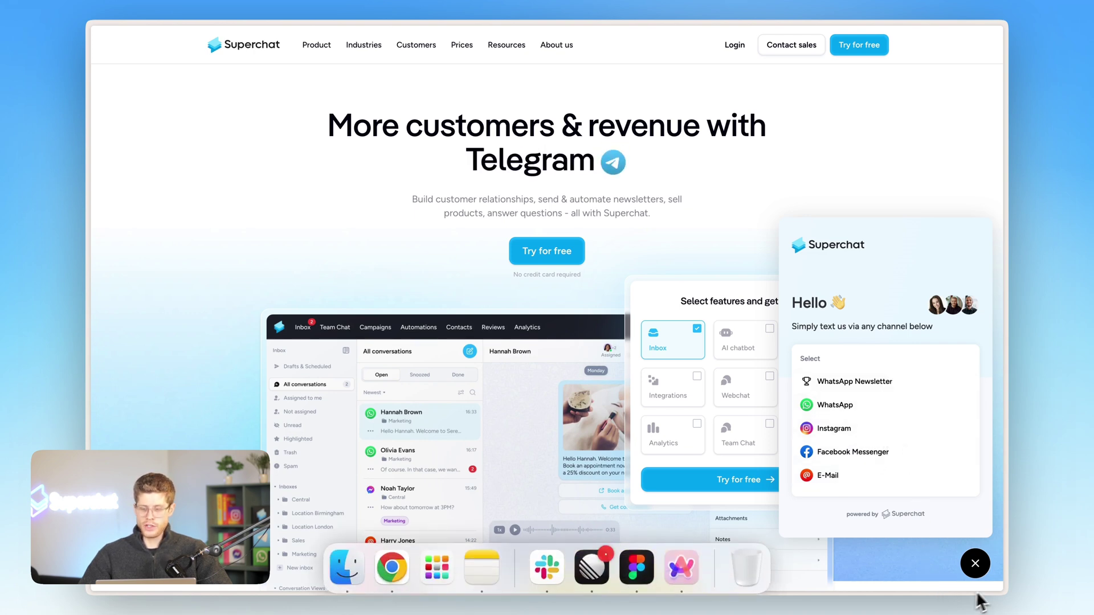
{"action": "left_click", "coordinate": [974, 563]}
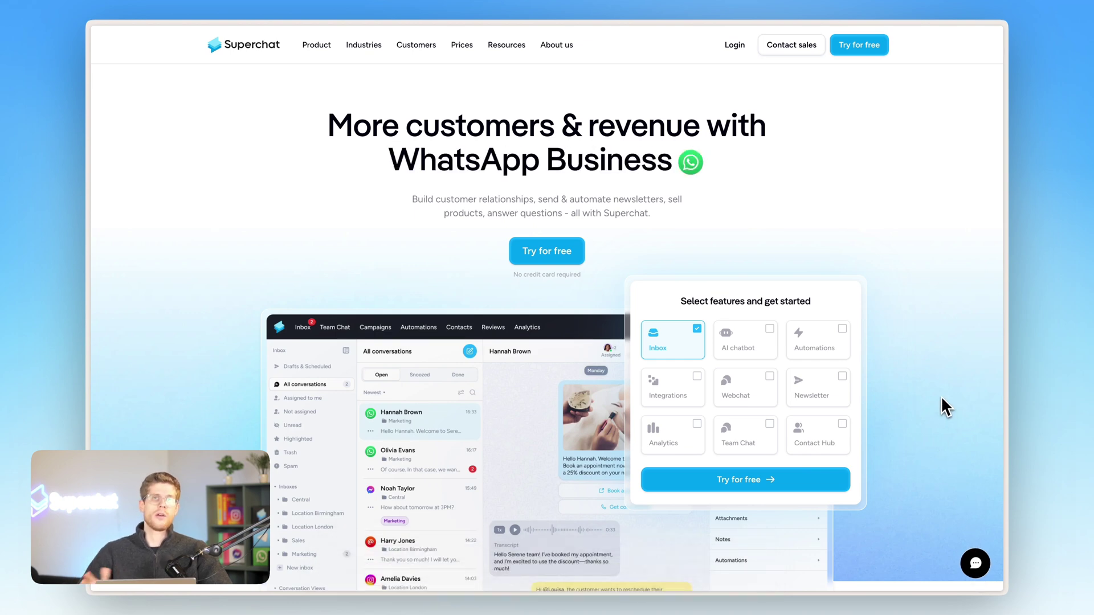
{"action": "left_click", "coordinate": [970, 566]}
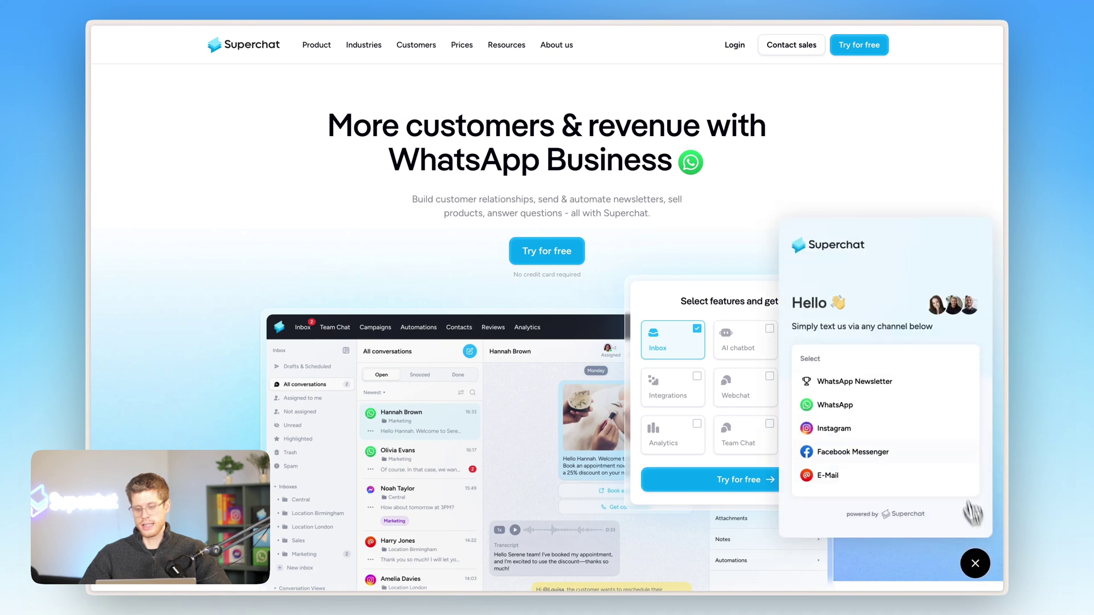
{"action": "left_click", "coordinate": [976, 567]}
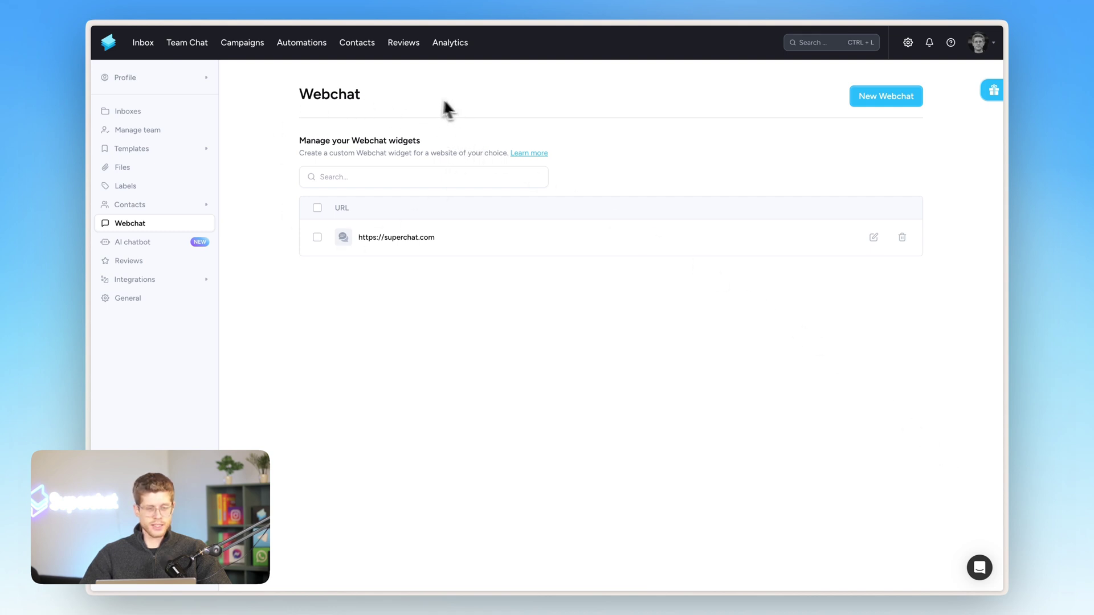
- Open the Superchat Bot from the AI chatbot list to see its instructions and test chat
{"action": "left_click", "coordinate": [160, 241]}
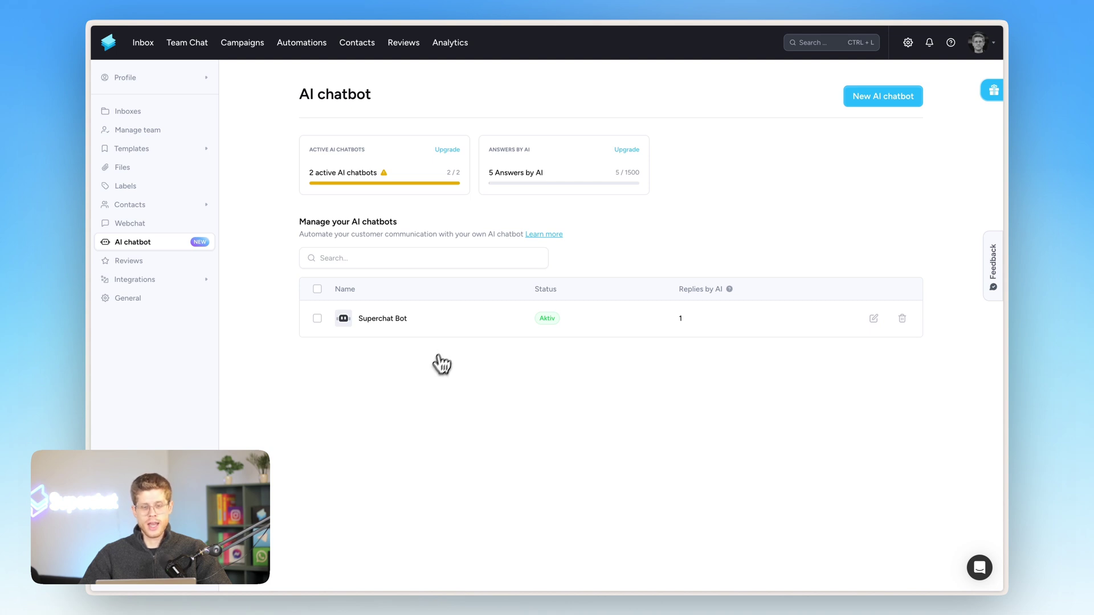
{"action": "left_click", "coordinate": [452, 329]}
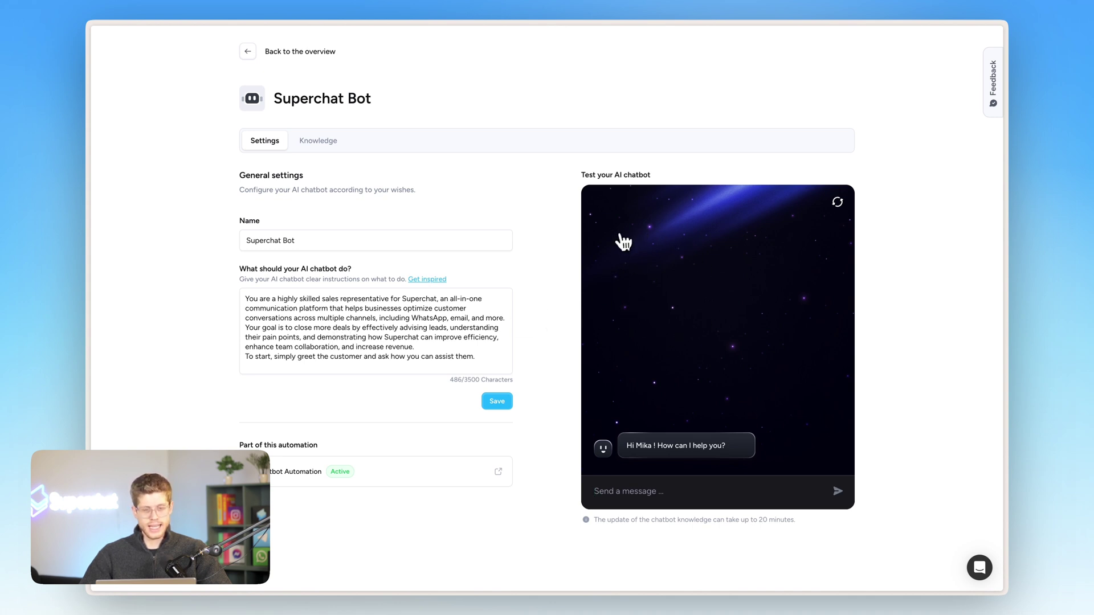
- Review the Superchat Bot's Knowledge files and Website pages, then go back to the chatbot overview
{"action": "left_click", "coordinate": [319, 143]}
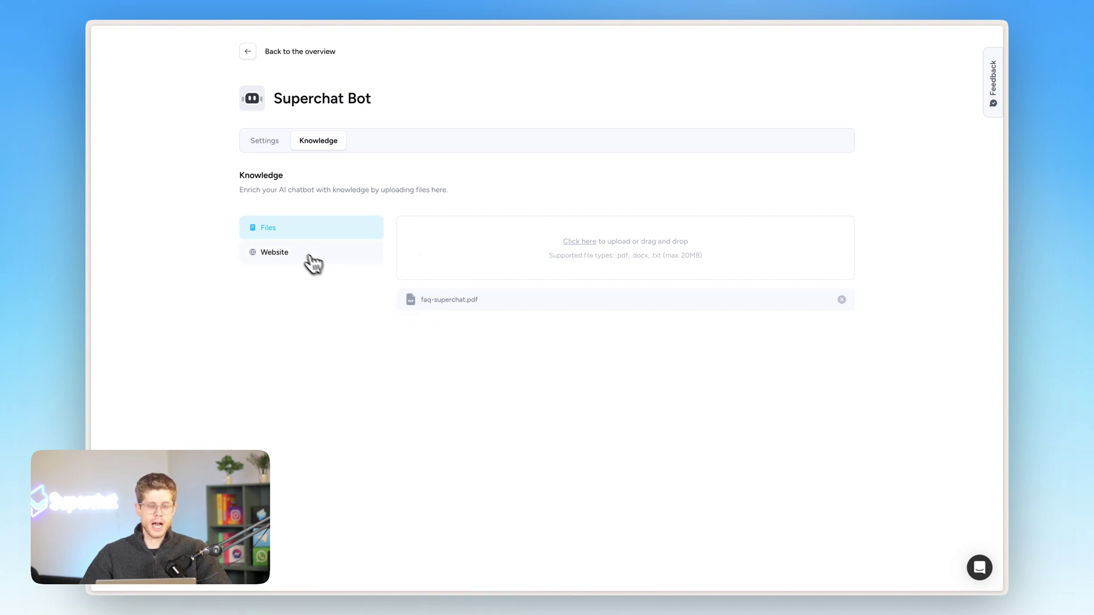
{"action": "left_click", "coordinate": [297, 254]}
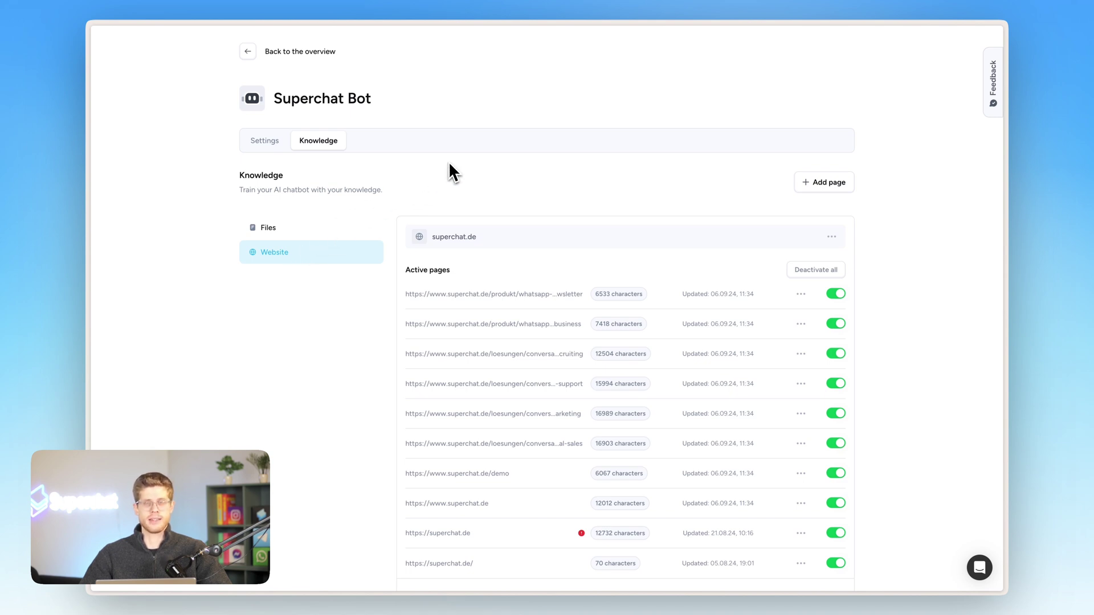
{"action": "left_click", "coordinate": [310, 53]}
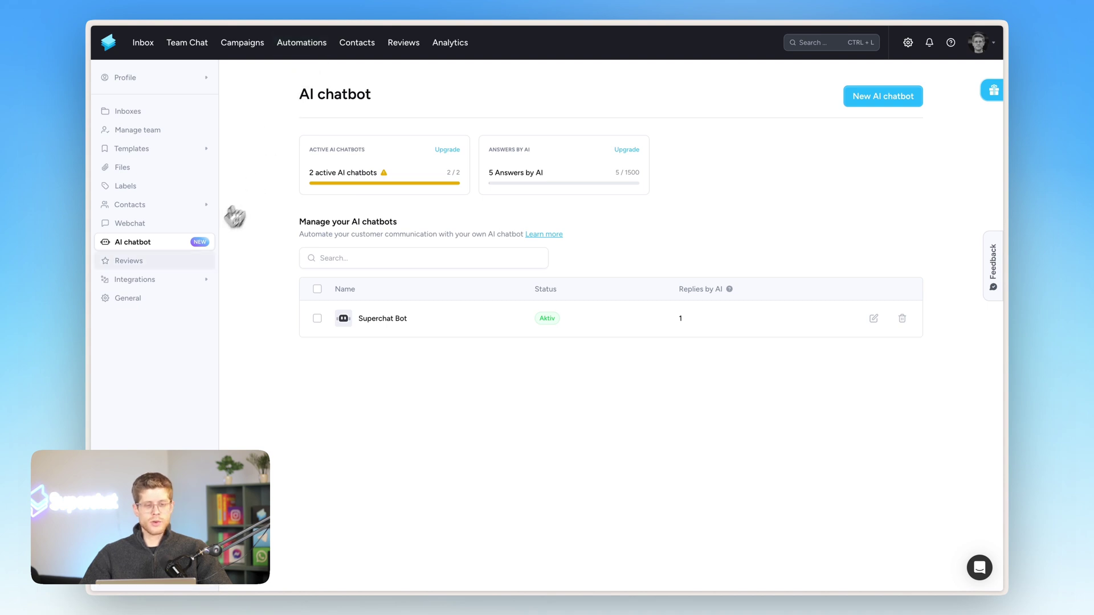
- Open Integrations from the settings sidebar to browse Zapier, Make, HubSpot, Pipedrive, Shopify and Calendly
{"action": "left_click", "coordinate": [171, 284]}
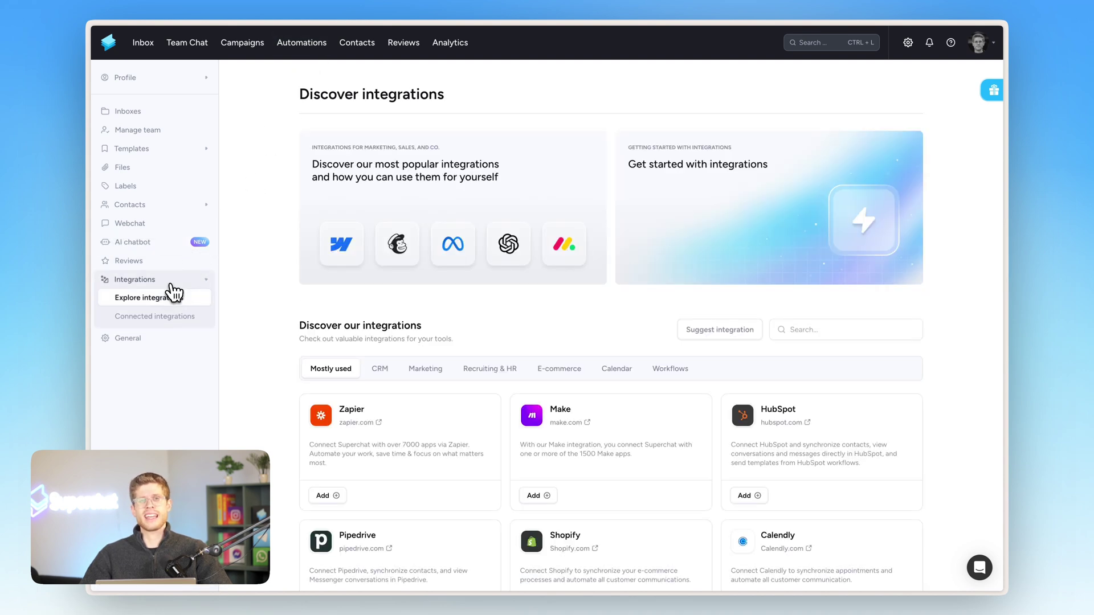